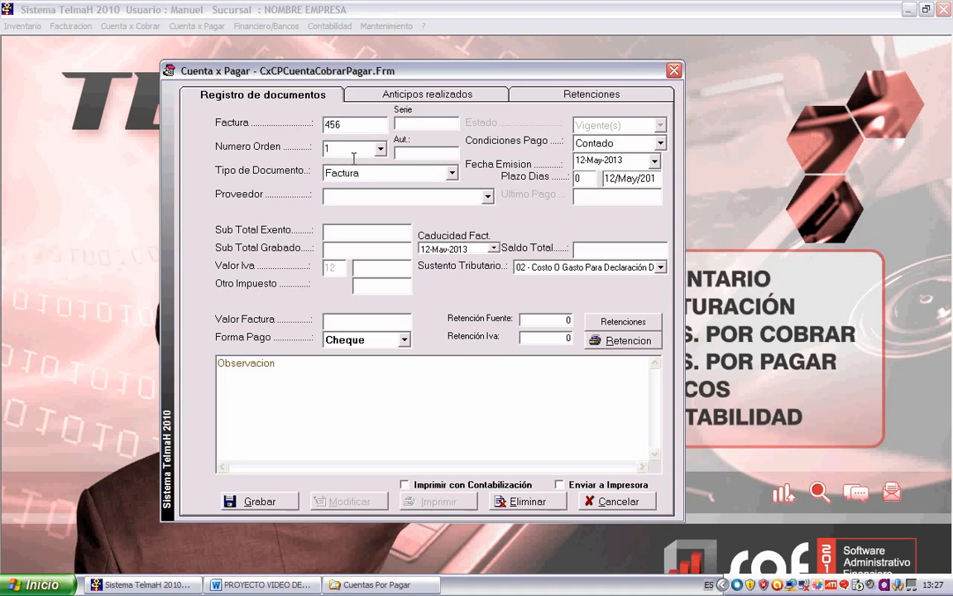
- Confirm entering invoice 456 as a new payable and choose the individual supplier by searching for the surname
key("Return")
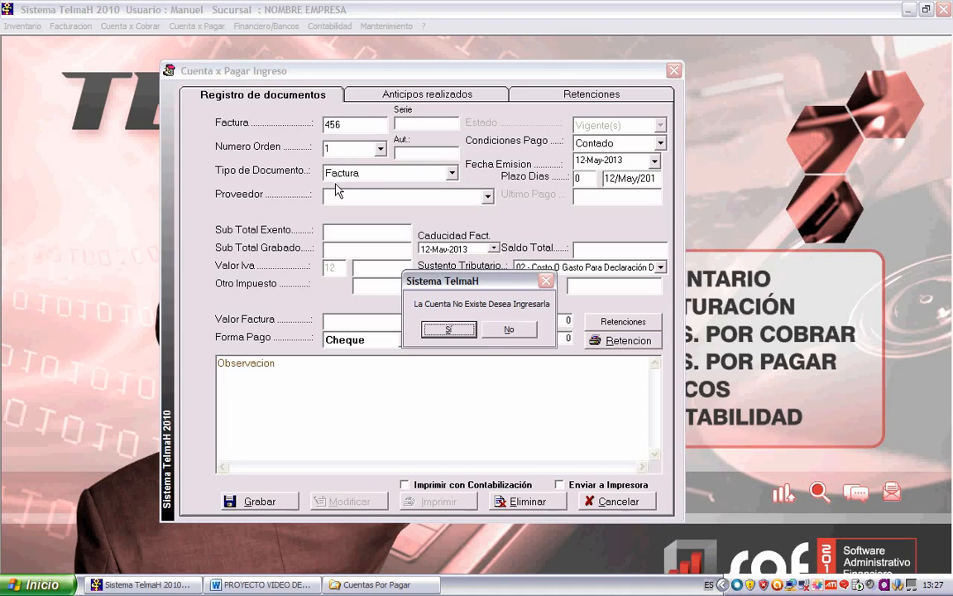
left_click(465, 335)
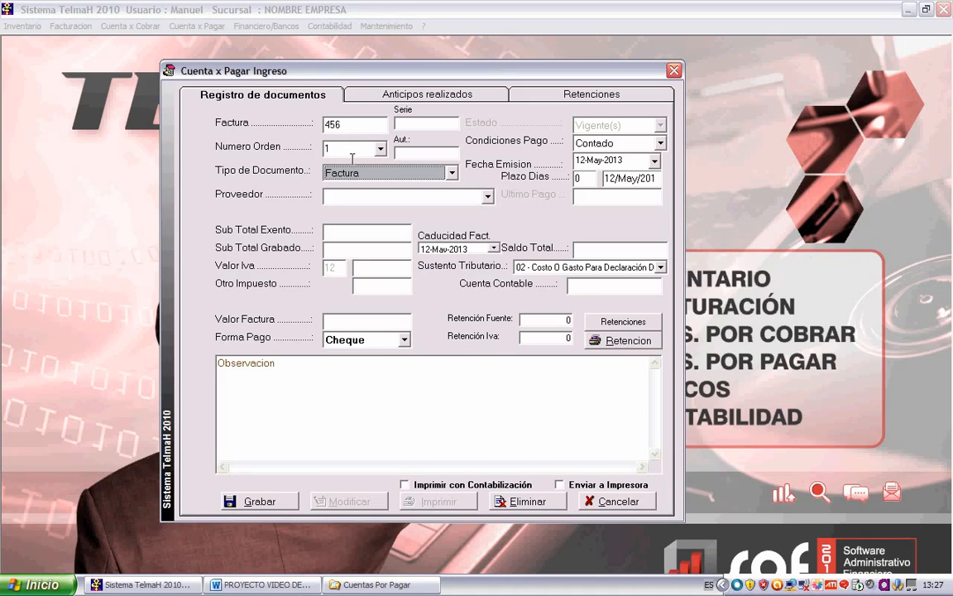
left_click(367, 201)
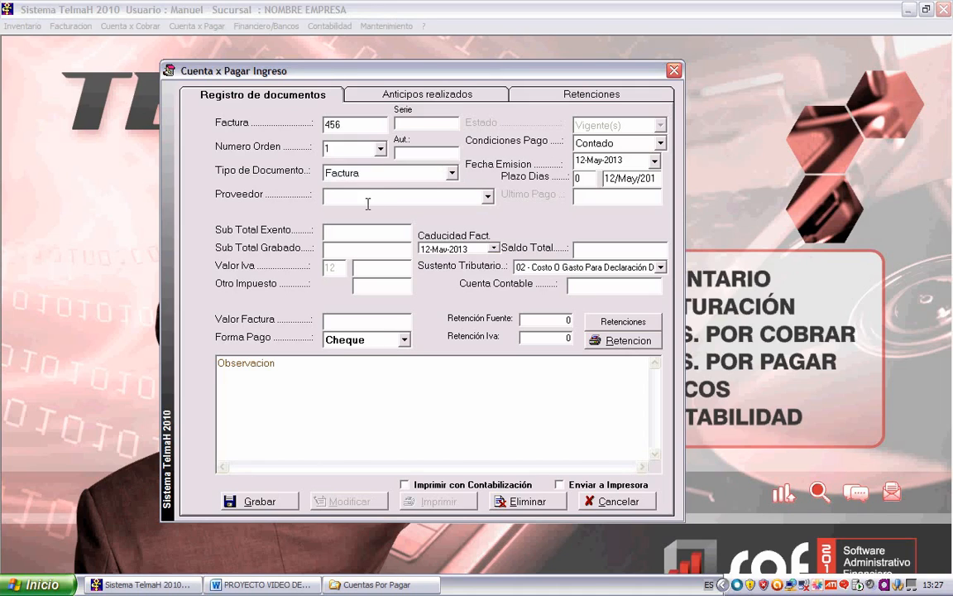
key("Down")
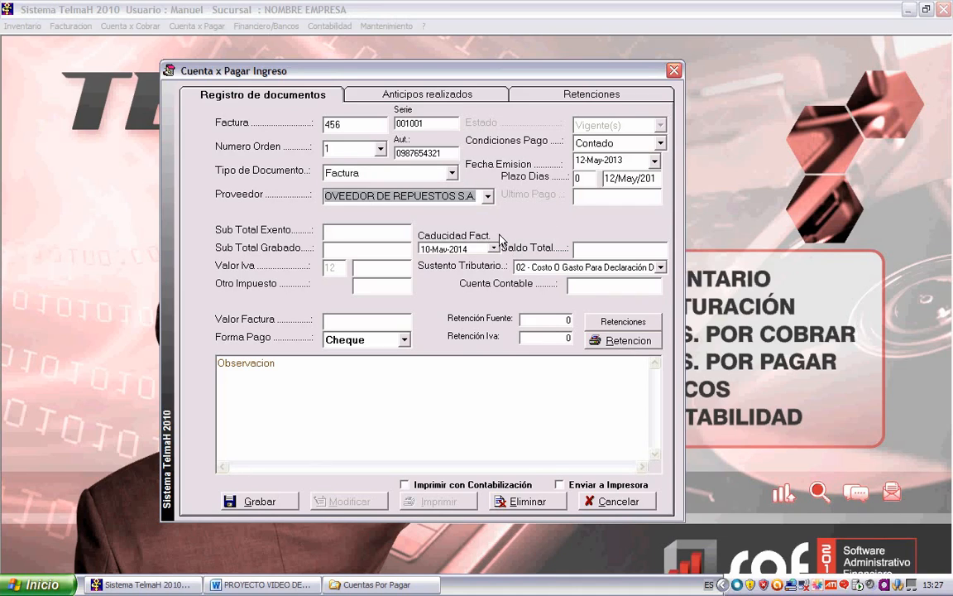
left_click(488, 196)
left_click(497, 214)
type("zambrano")
key("Return")
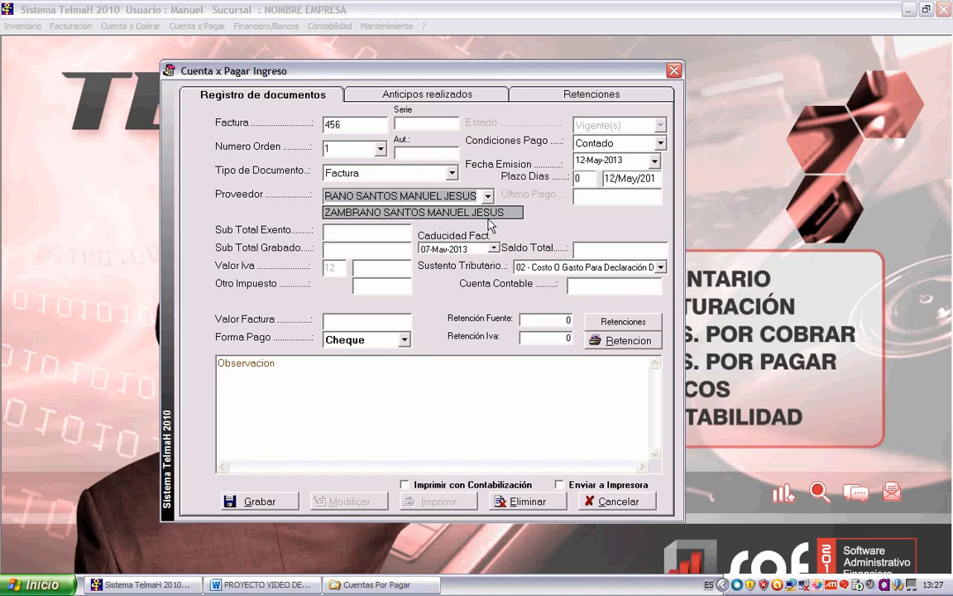
left_click(488, 214)
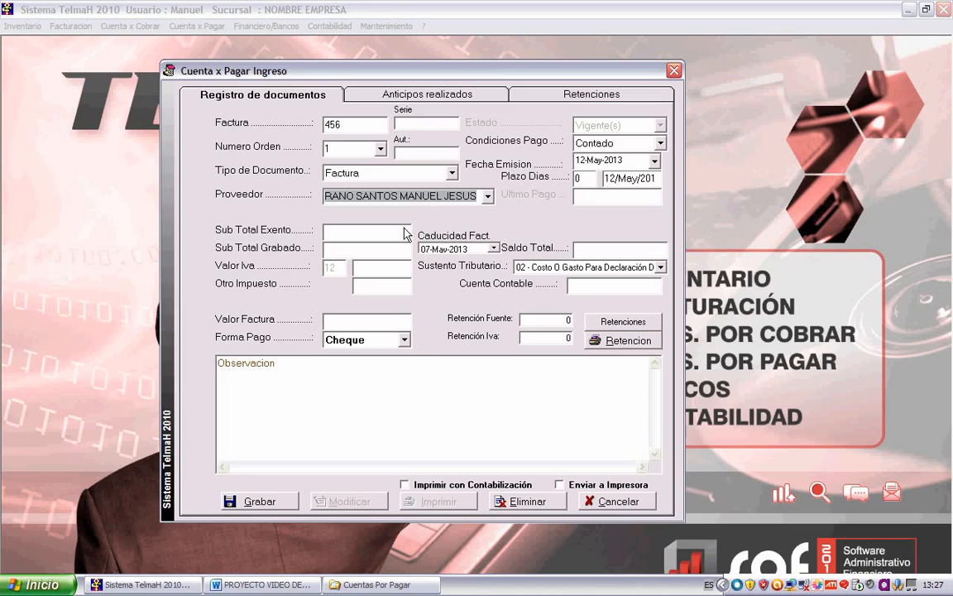
- Enter series 001001 and the authorization number for the invoice
left_click(424, 129)
type("001001")
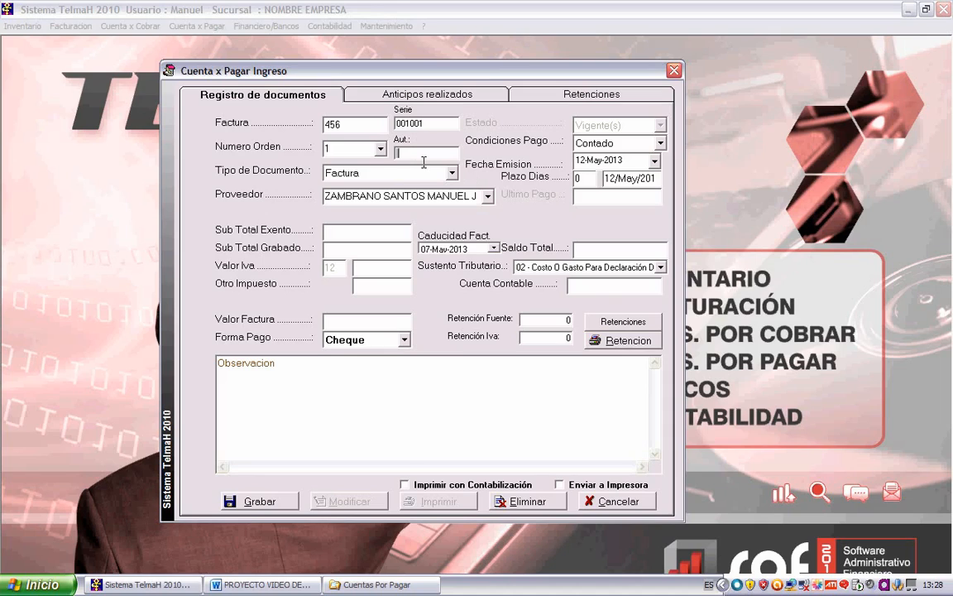
type("1")
key("BackSpace")
key("BackSpace")
key("BackSpace")
- Enter 200 as both the exempt and the taxed subtotal, and set the invoice expiry date to 07-May-2014
type("200")
left_click(372, 257)
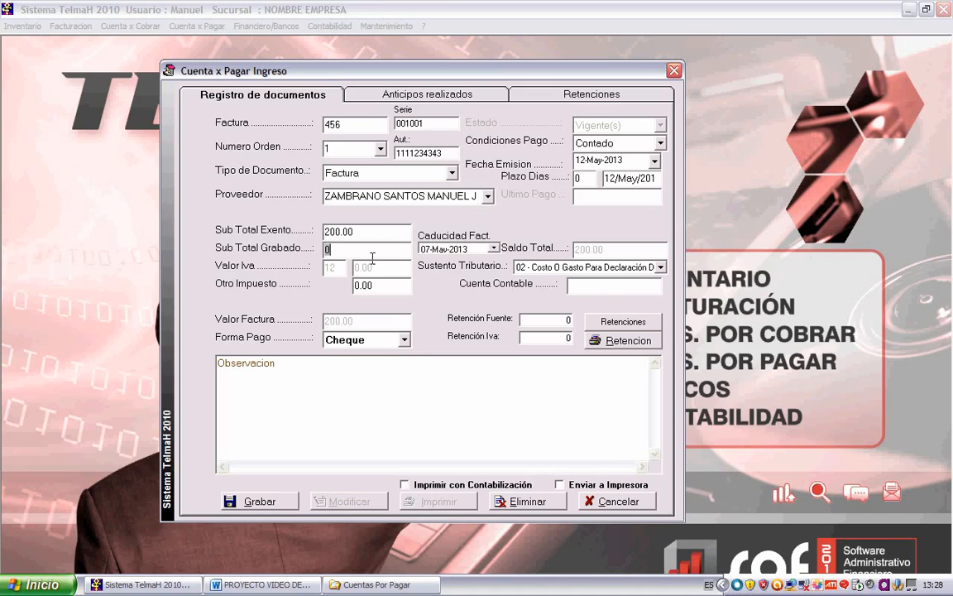
type("200")
key("Tab")
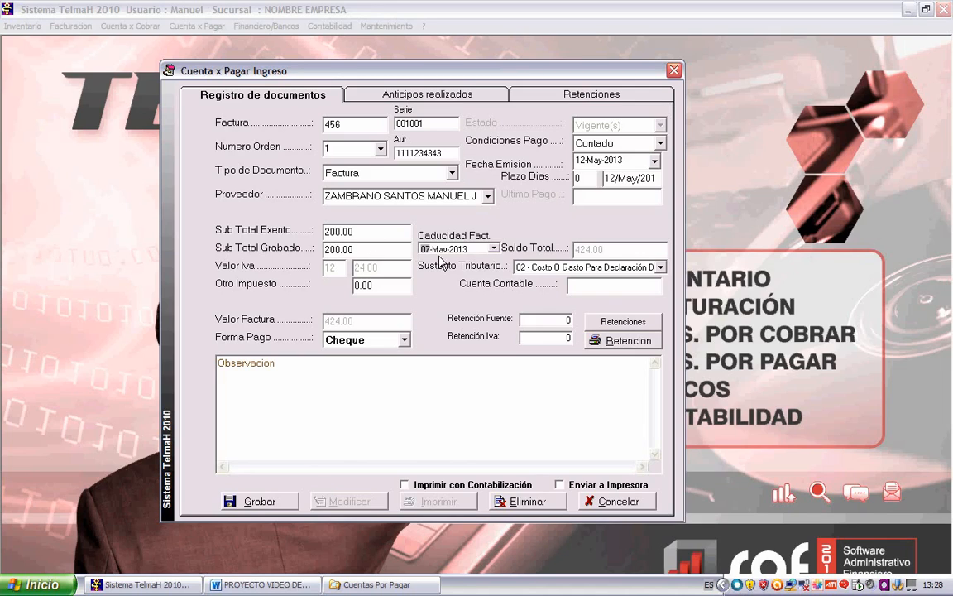
left_click(468, 255)
- Set the payment condition to Plazo Días with a term of 30 days
left_click(616, 143)
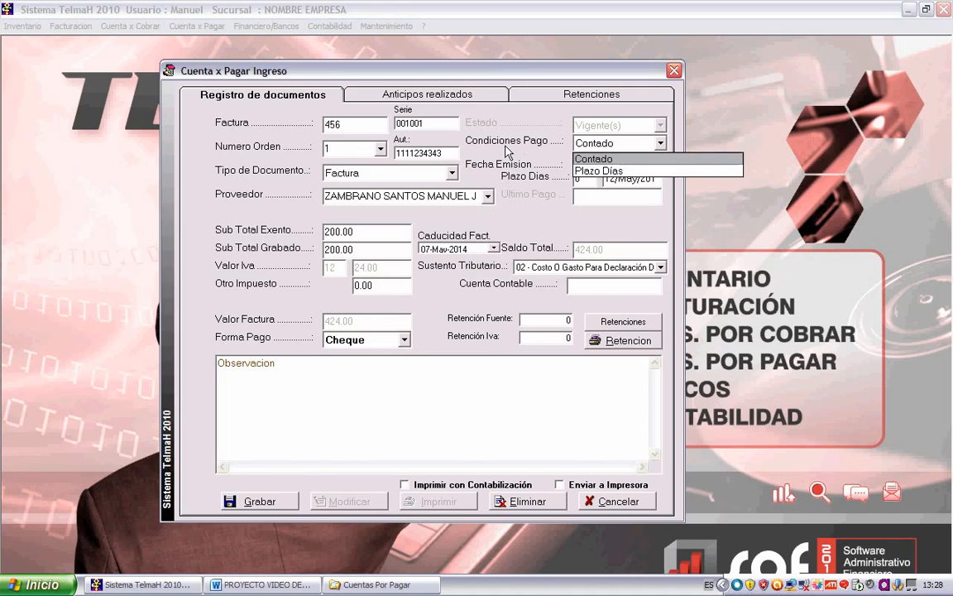
left_click(612, 176)
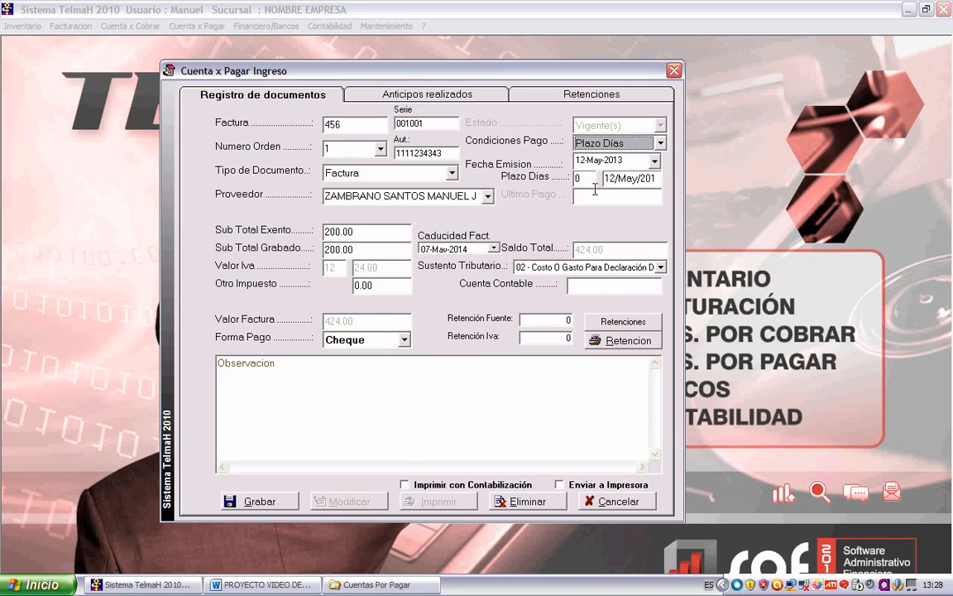
left_click(594, 167)
left_click(626, 166)
left_click(585, 165)
left_click_drag(593, 180, 523, 182)
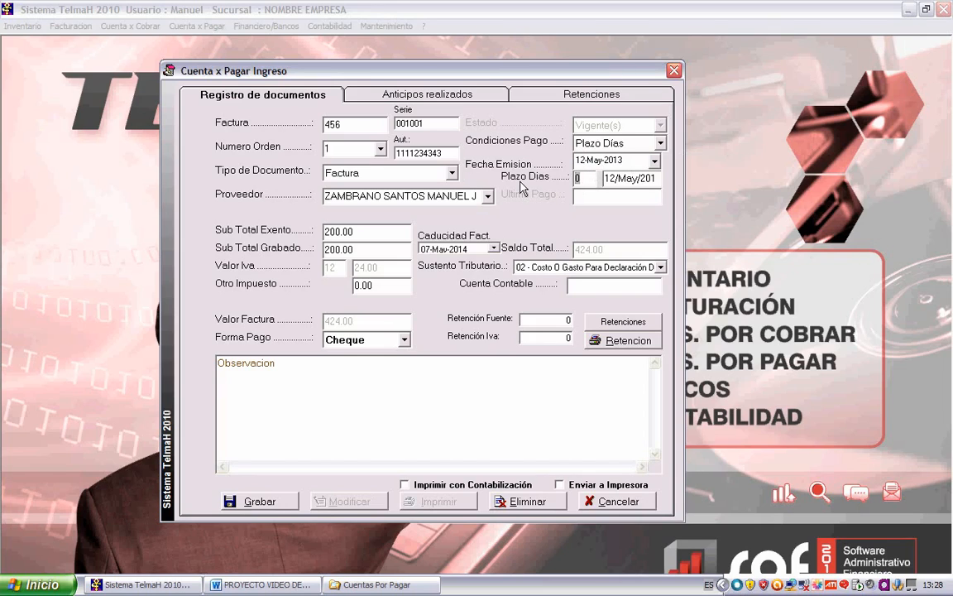
type("30")
left_click(606, 165)
left_click(626, 182)
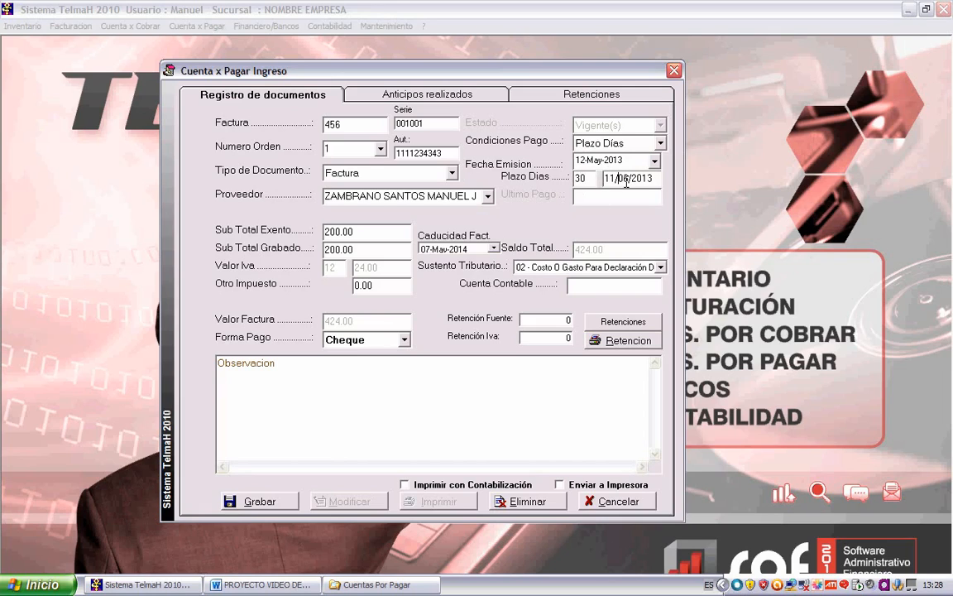
left_click(616, 160)
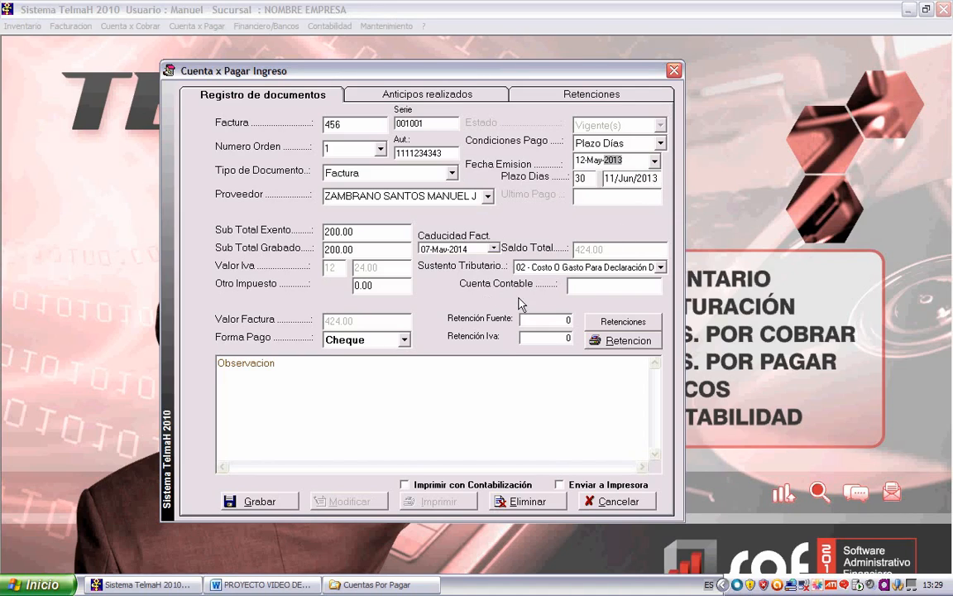
left_click(593, 290)
type("suminis")
key("Return")
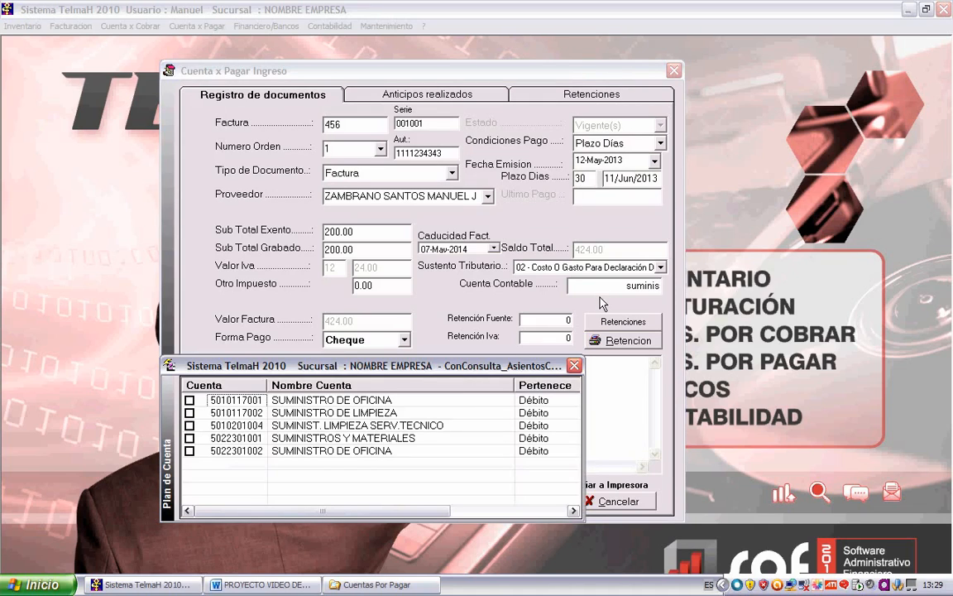
key("Return")
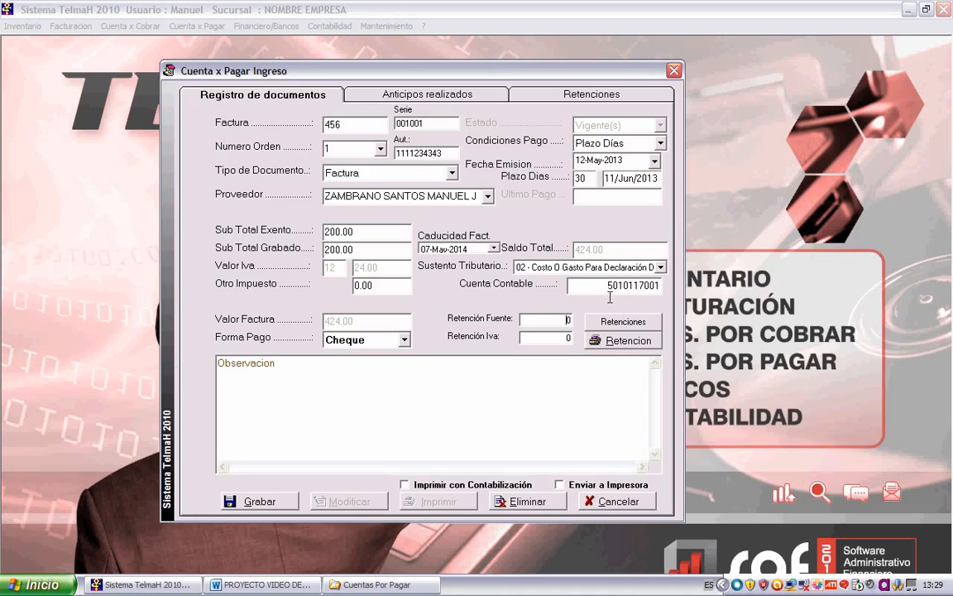
left_click_drag(607, 287, 664, 291)
type("501011")
key("Return")
key("Down")
key("Down")
key("Down")
key("Down")
key("Down")
key("Down")
key("Down")
key("Down")
key("Down")
key("Down")
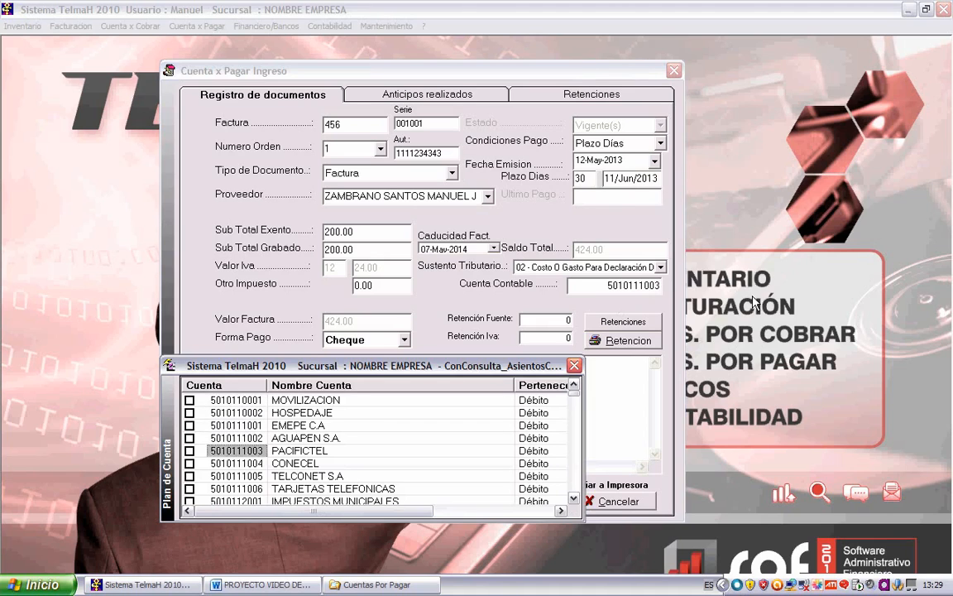
key("Down")
key("Down")
key("Down")
key("Down")
key("Down")
key("Down")
key("Down")
key("Down")
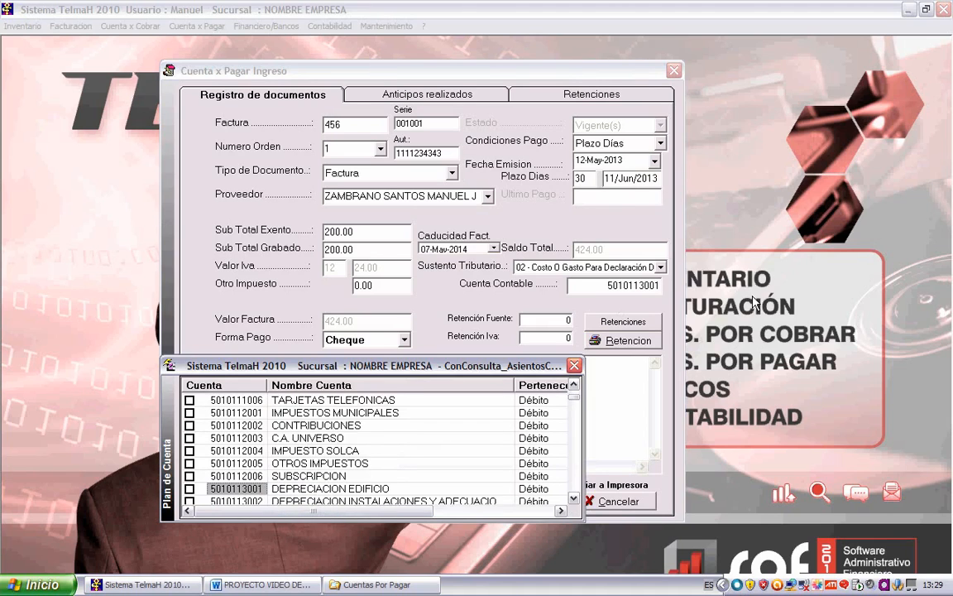
key("Down")
key("Down")
key("Down")
key("Down")
key("Down")
key("Down")
key("Down")
key("Down")
key("Down")
key("Down")
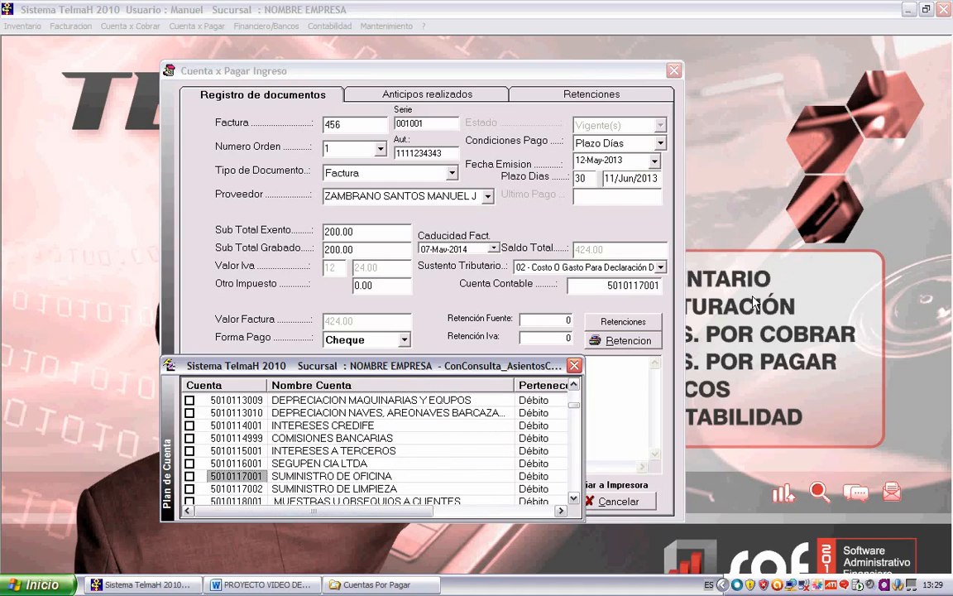
key("Return")
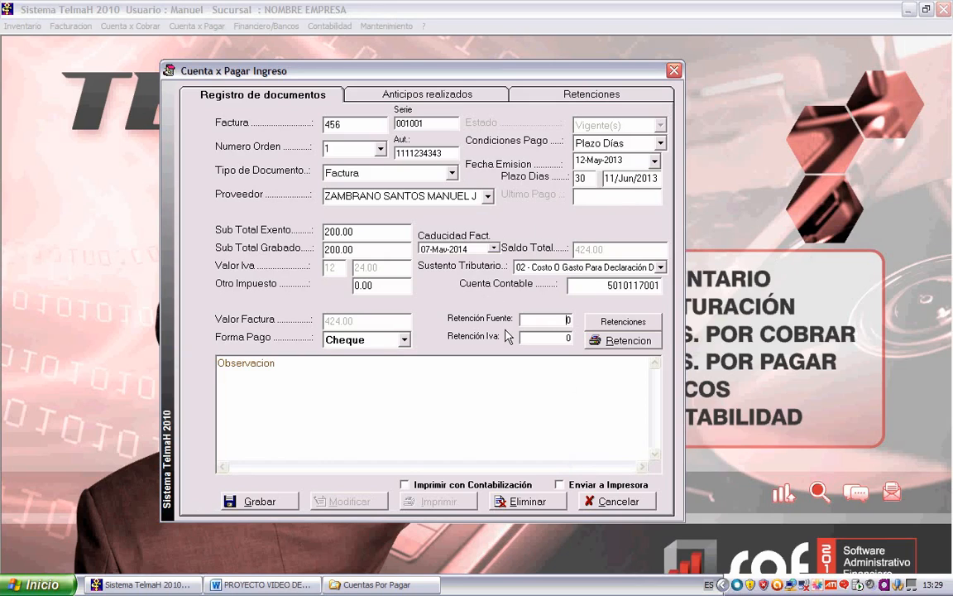
- Open the invoice's withholding details and apply a source withholding of 1 % Transferencia De Bienes Muebles
left_click(637, 340)
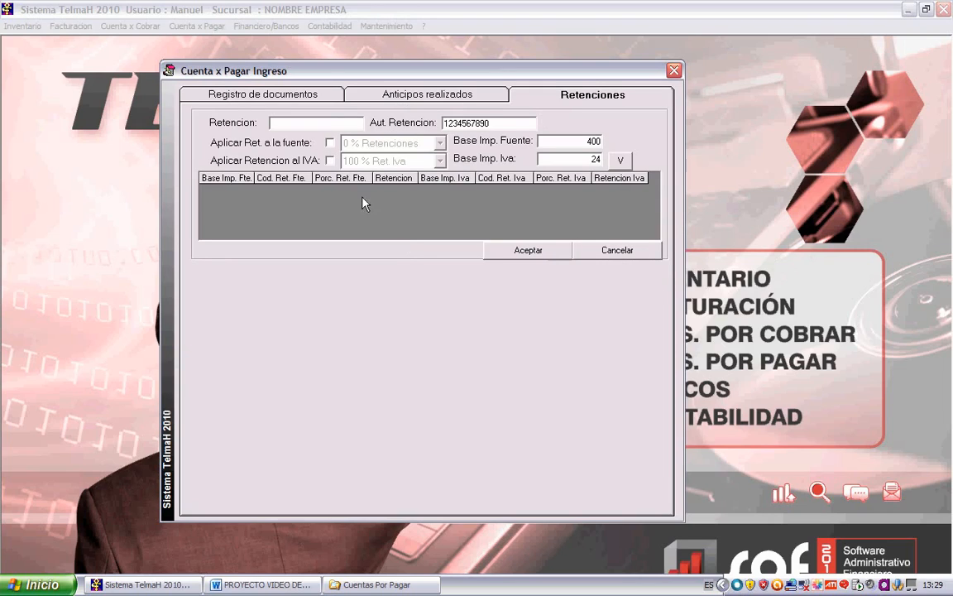
left_click(329, 143)
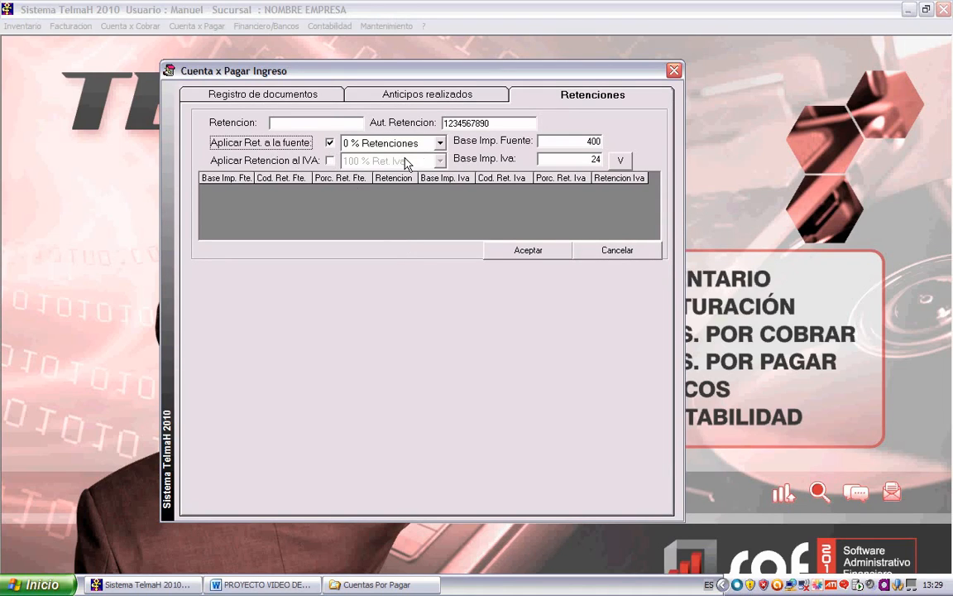
left_click(439, 142)
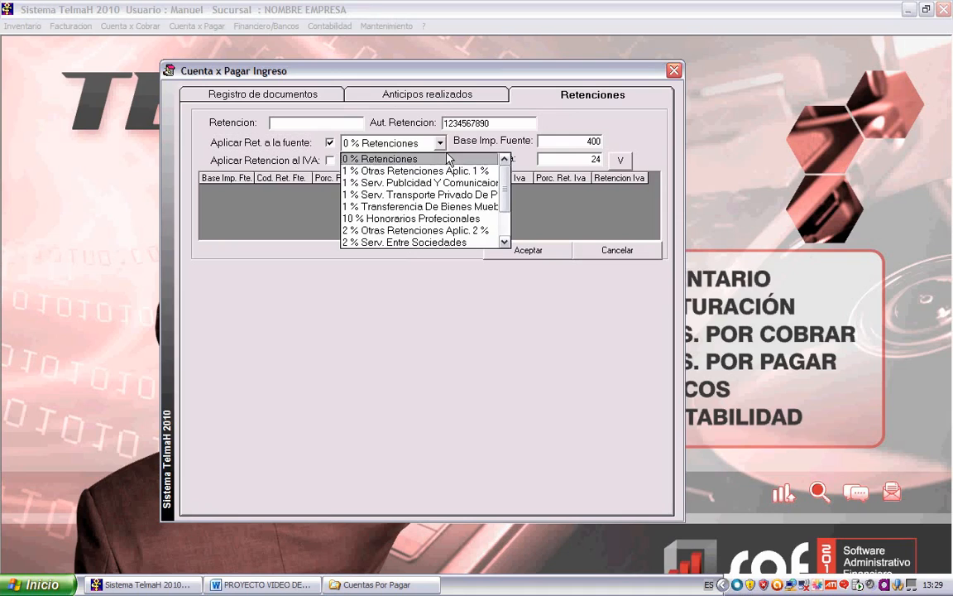
left_click(406, 210)
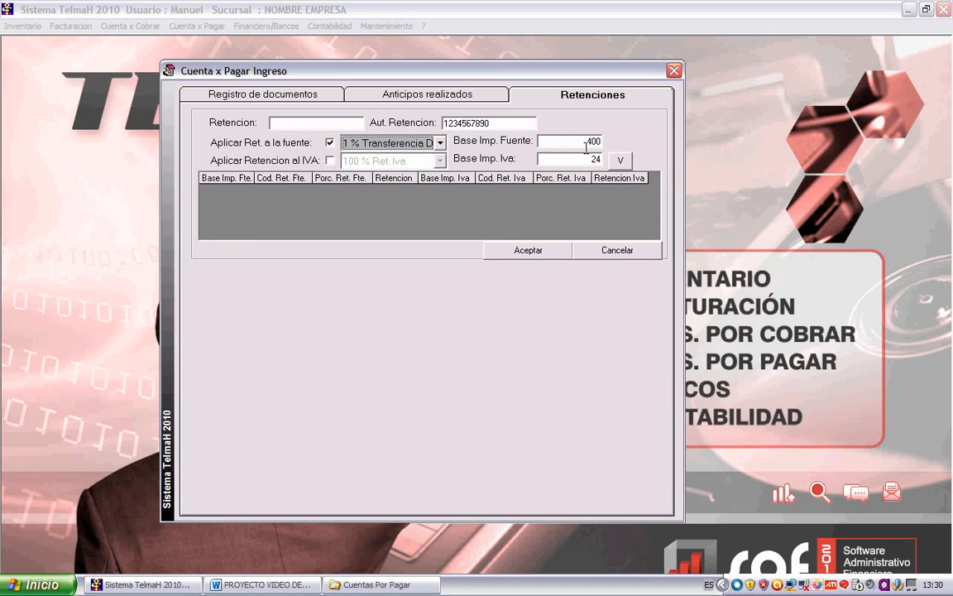
- Try adding a withholding line with 30 % Ret. Iva on the full source base, and discard it
left_click(330, 160)
left_click(389, 160)
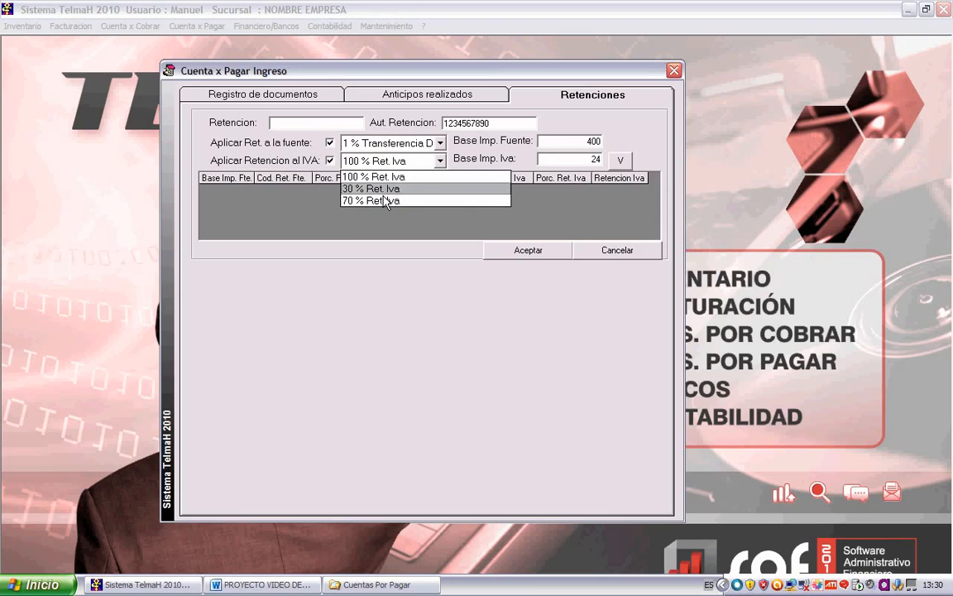
left_click(389, 190)
left_click(580, 161)
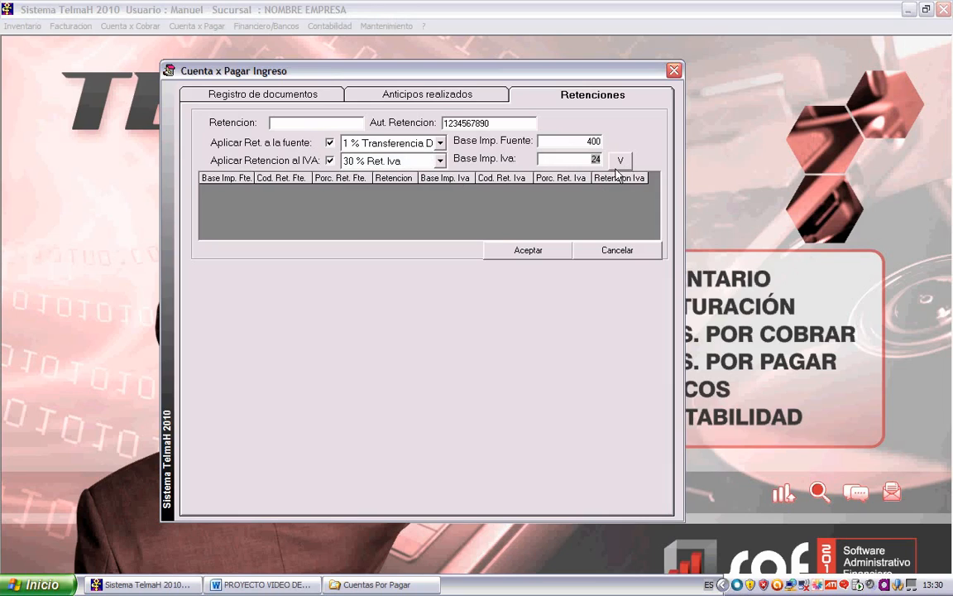
left_click(620, 161)
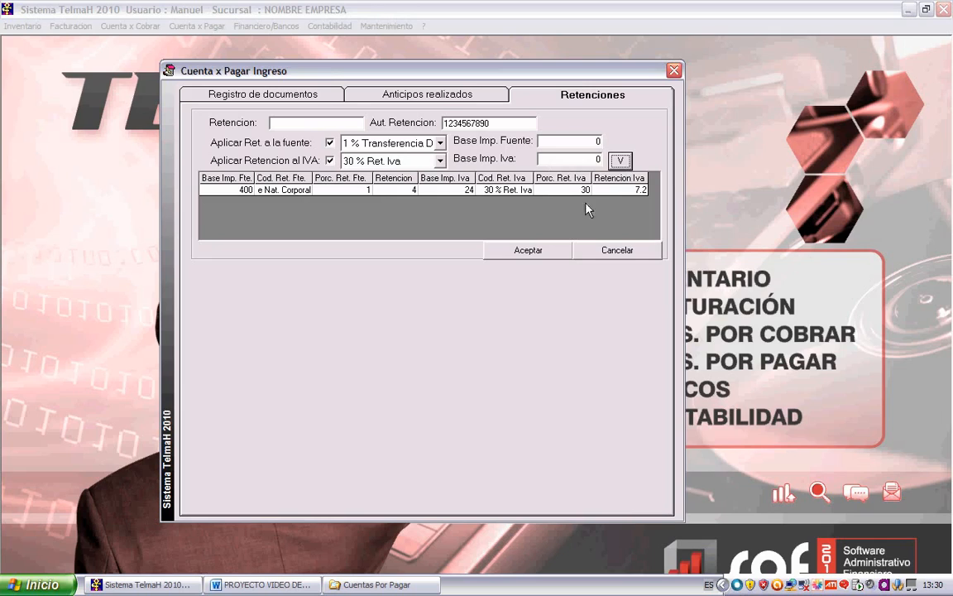
left_click(629, 251)
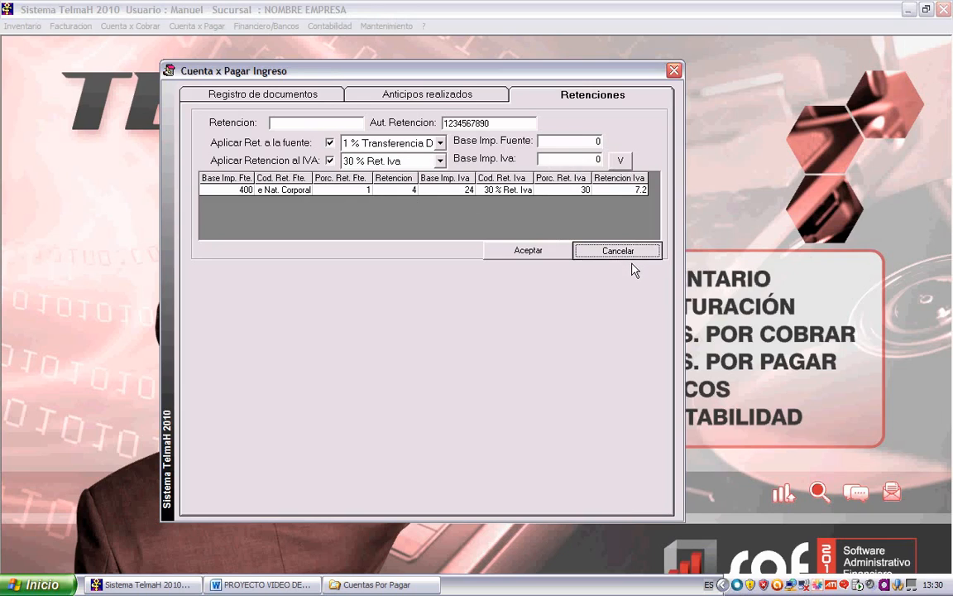
left_click(310, 159)
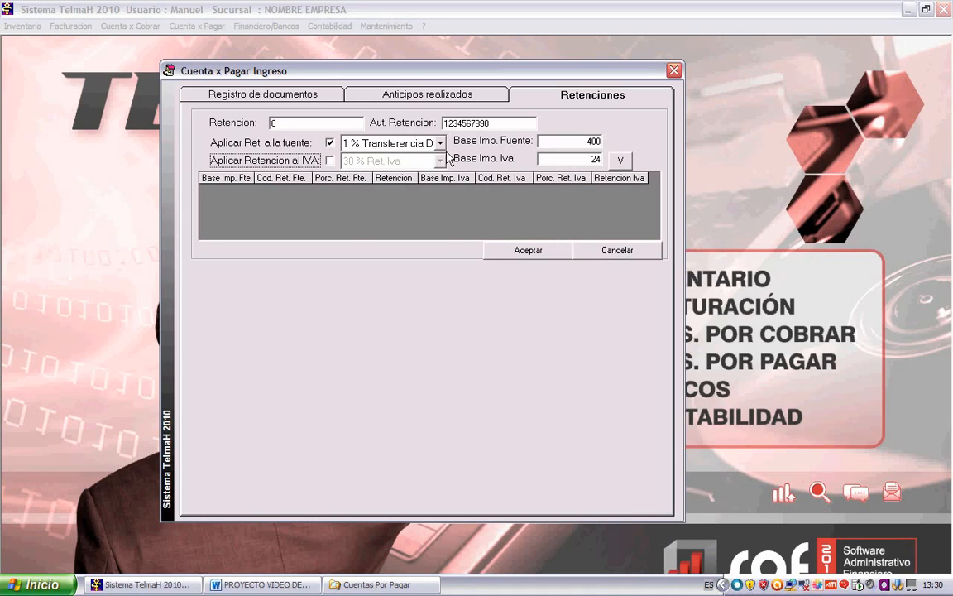
- Keep the 1 % Transferencia De Bienes Muebles source withholding and set its taxable base to 200
left_click(405, 143)
left_click(387, 158)
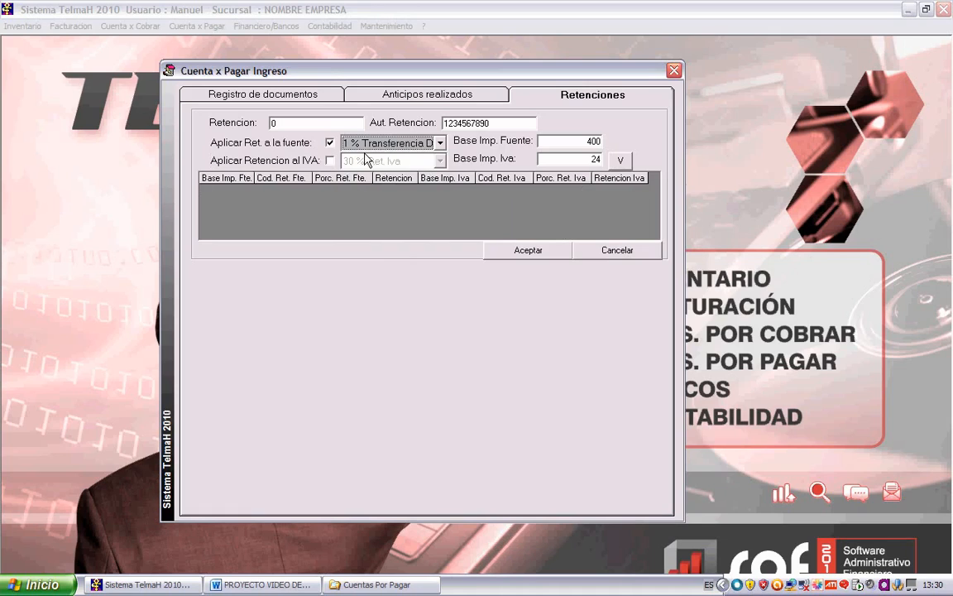
key("Tab")
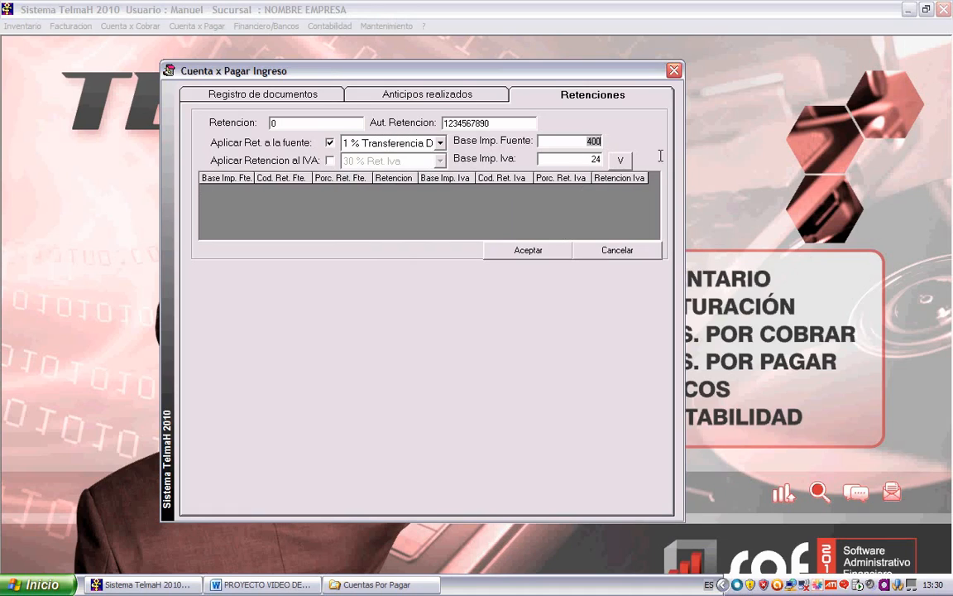
type("200")
- Apply 70 % Ret. Iva and add the combined source and IVA withholding line to the table
left_click(329, 160)
left_click(365, 160)
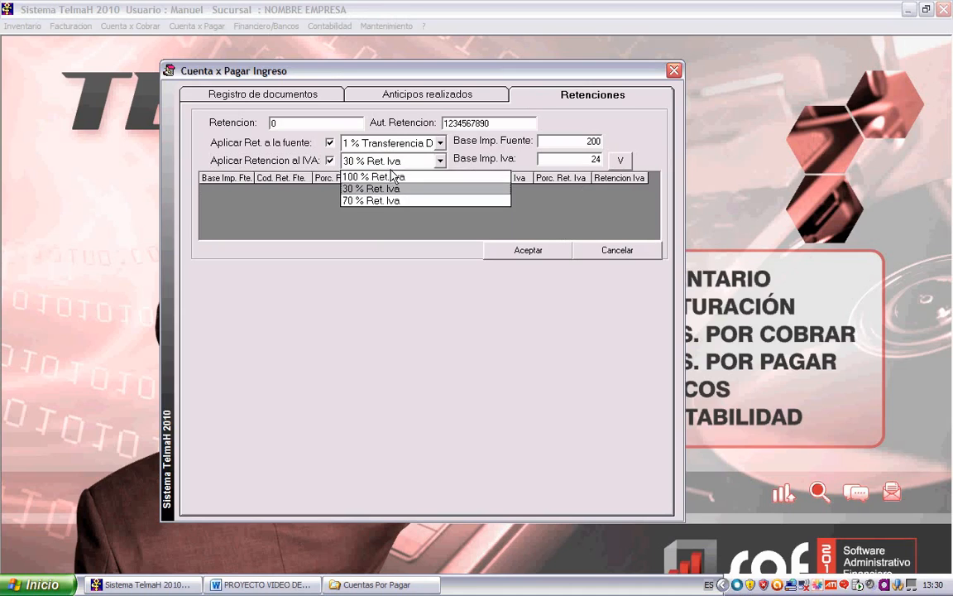
left_click(383, 201)
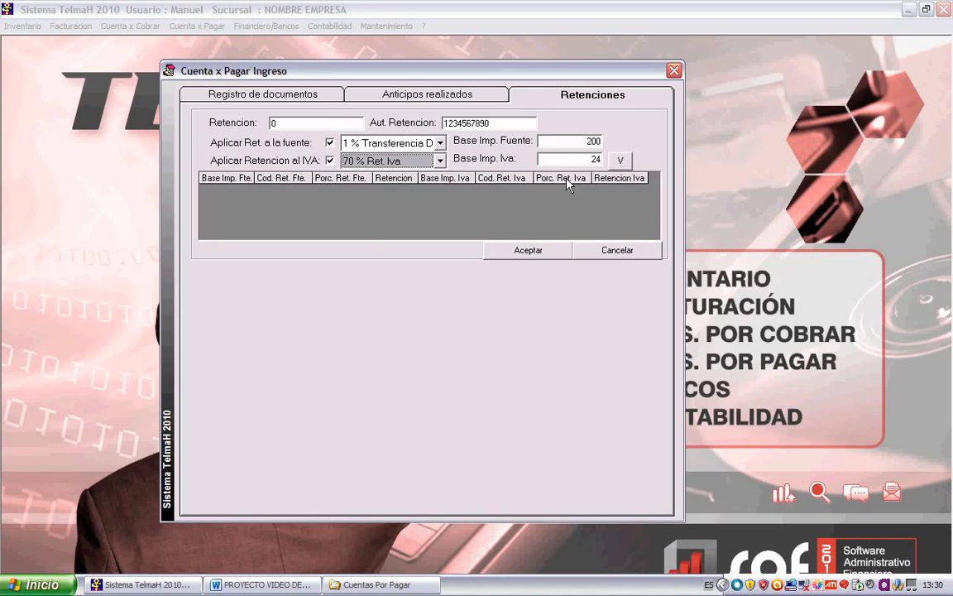
left_click(622, 162)
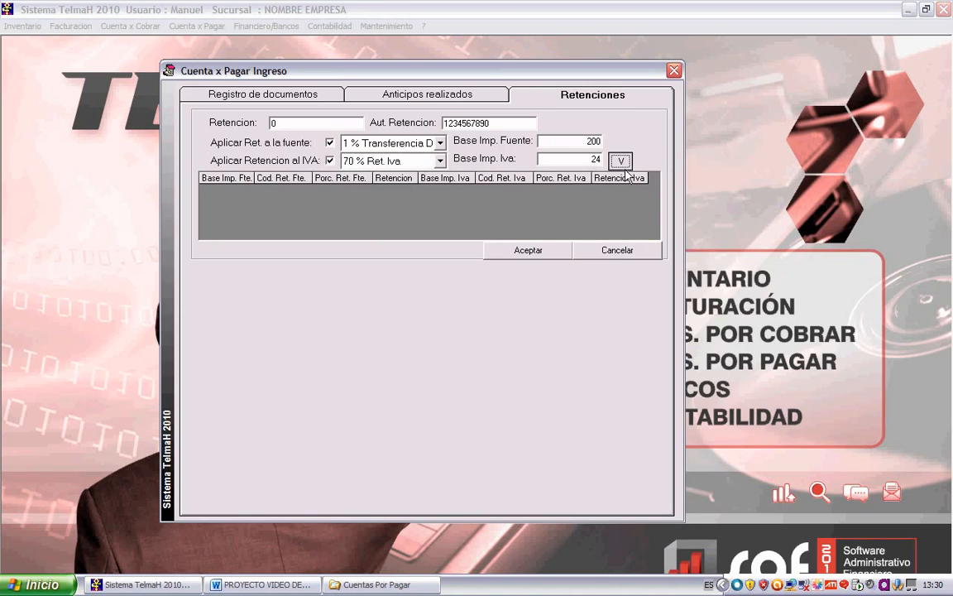
left_click_drag(587, 143, 647, 150)
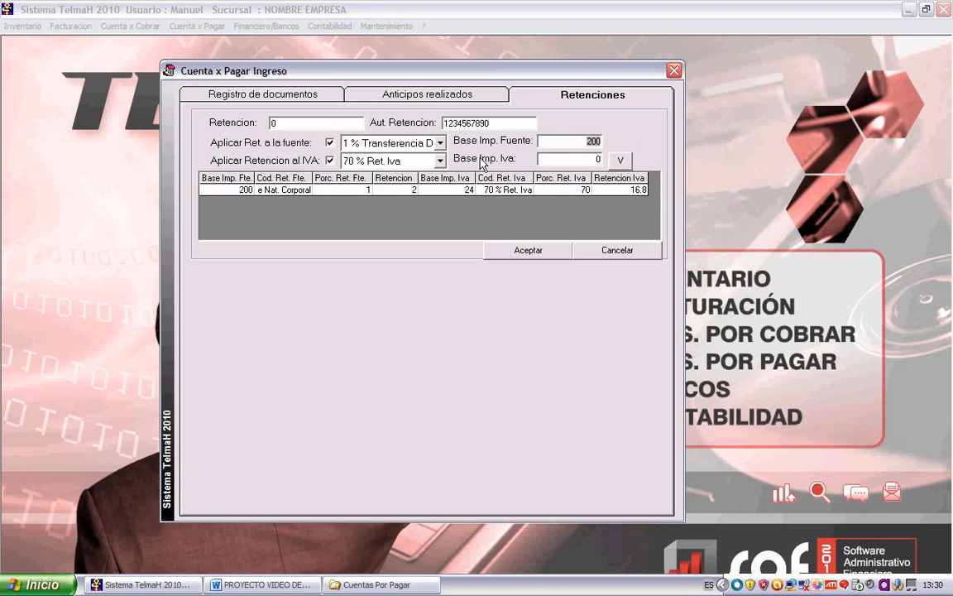
- Add a source-only withholding line of 2 % Otras Retenciones Aplic. 2 % on a base of 200, without IVA withholding
left_click(329, 160)
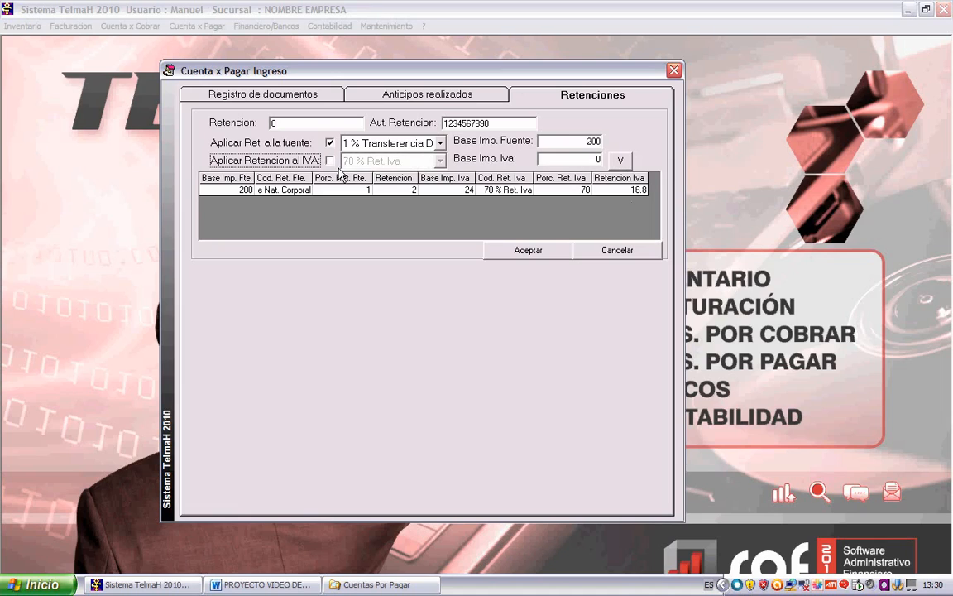
left_click(440, 143)
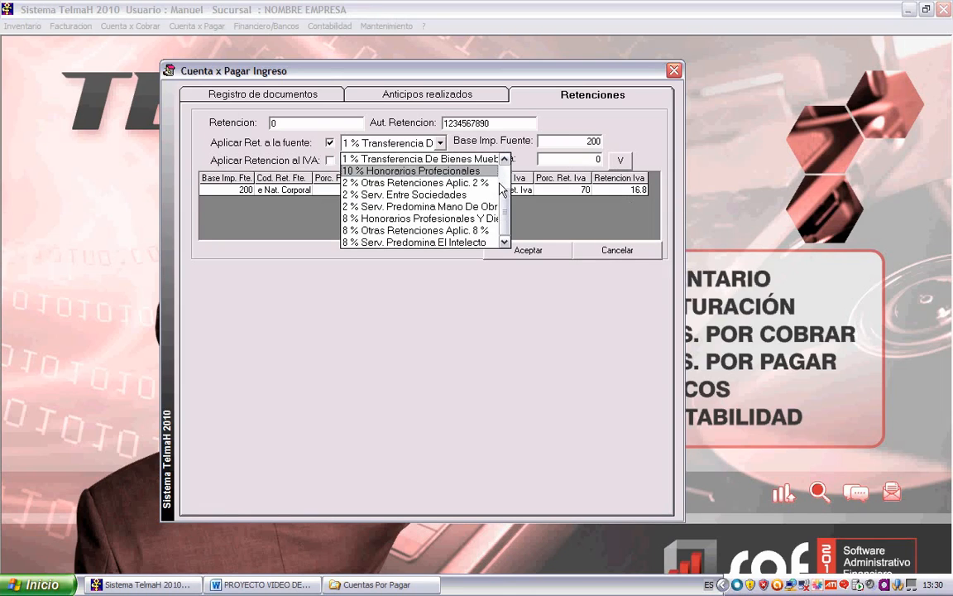
left_click(403, 182)
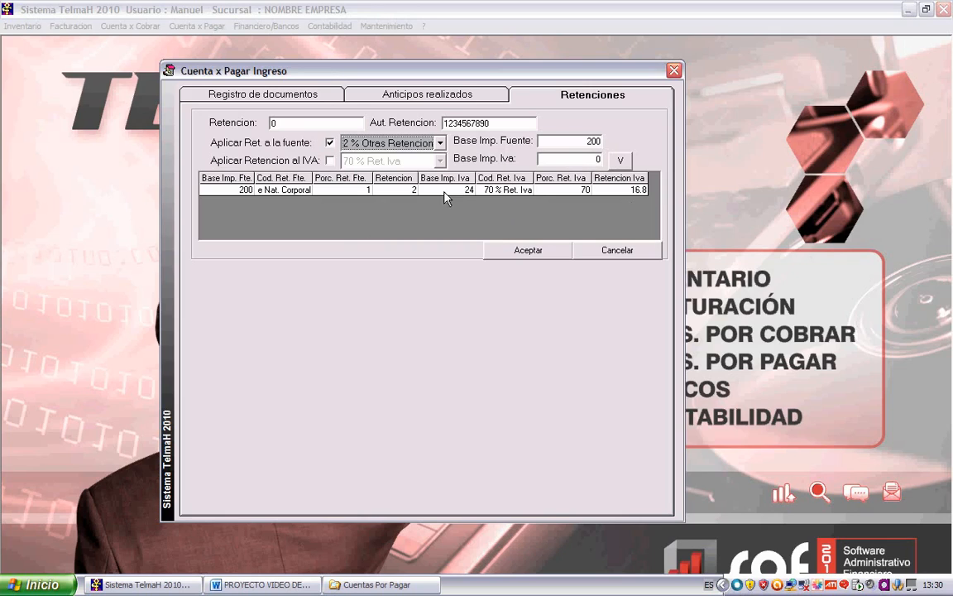
left_click(621, 160)
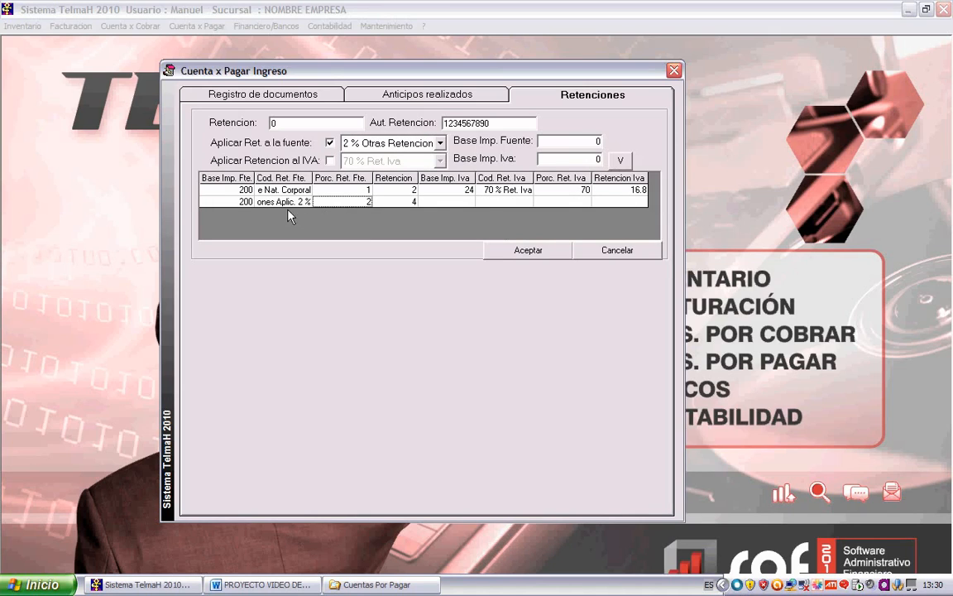
left_click(331, 189)
left_click(364, 202)
left_click(251, 207)
left_click(411, 207)
key("Up")
key("Right")
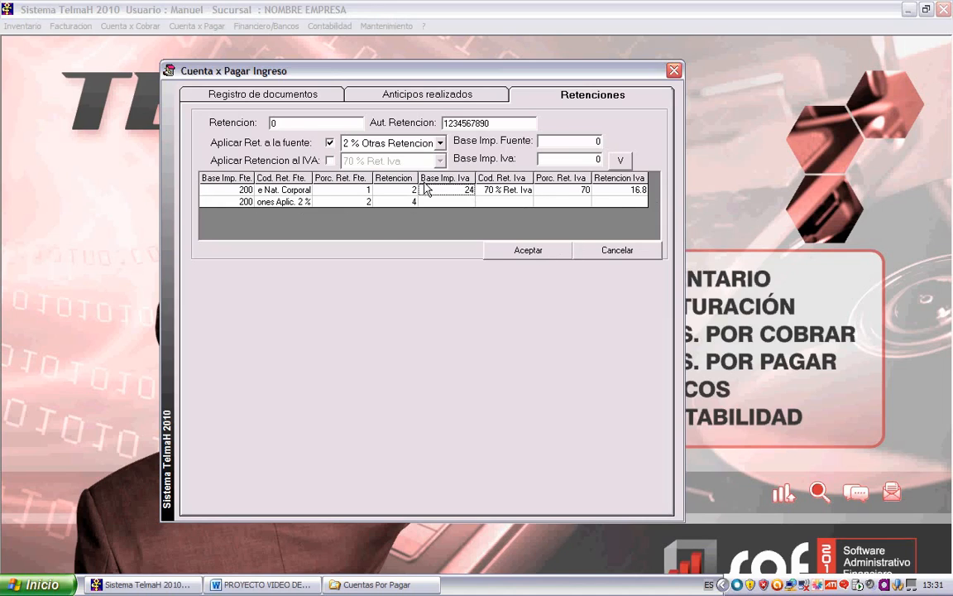
left_click(302, 128)
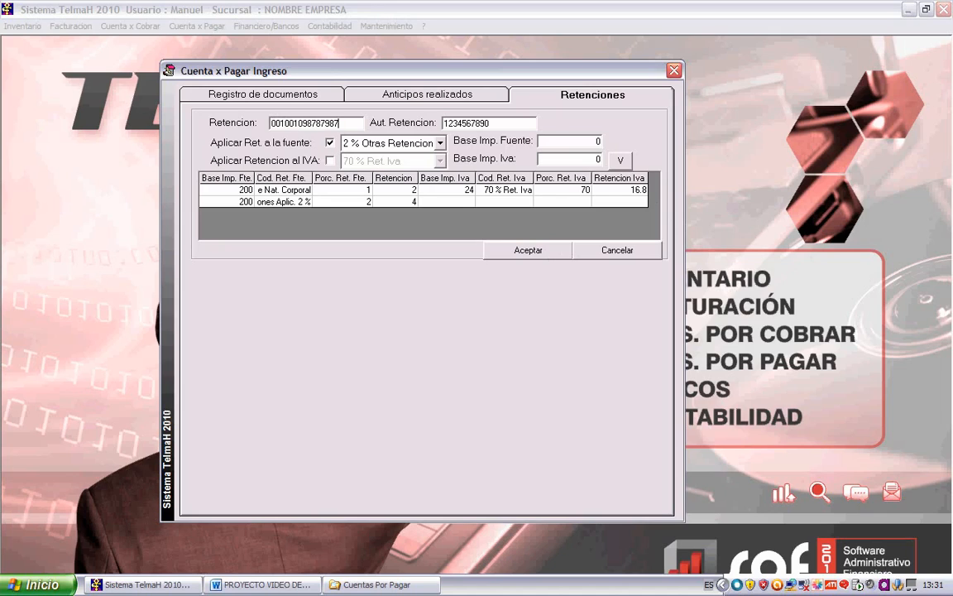
left_click(528, 251)
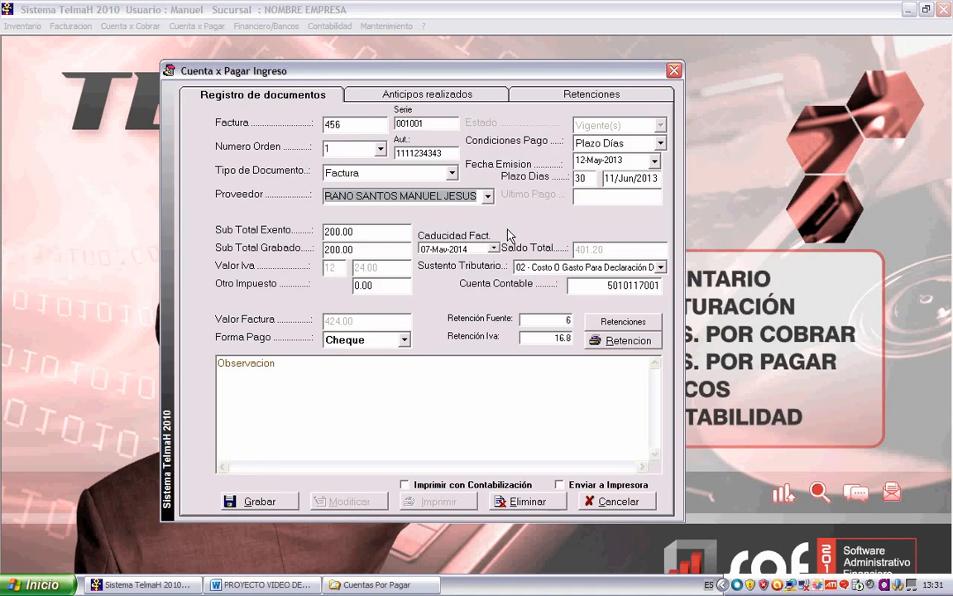
- Enter ALGUNA OBSERVACION as the invoice's observation and save the account payable
left_click(553, 340)
key("Tab")
type("ALGUNA OBSERVACION")
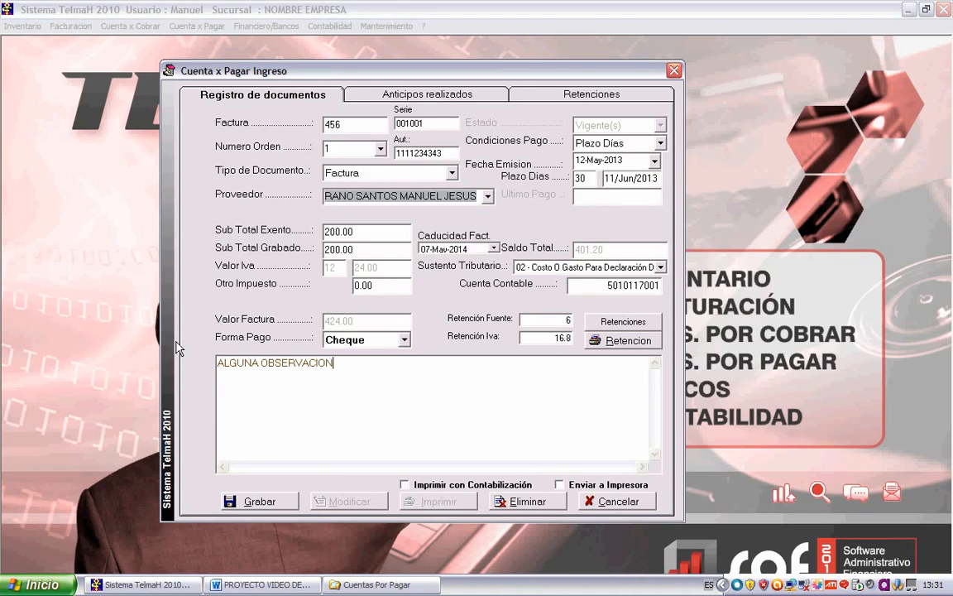
key("Tab")
left_click(283, 506)
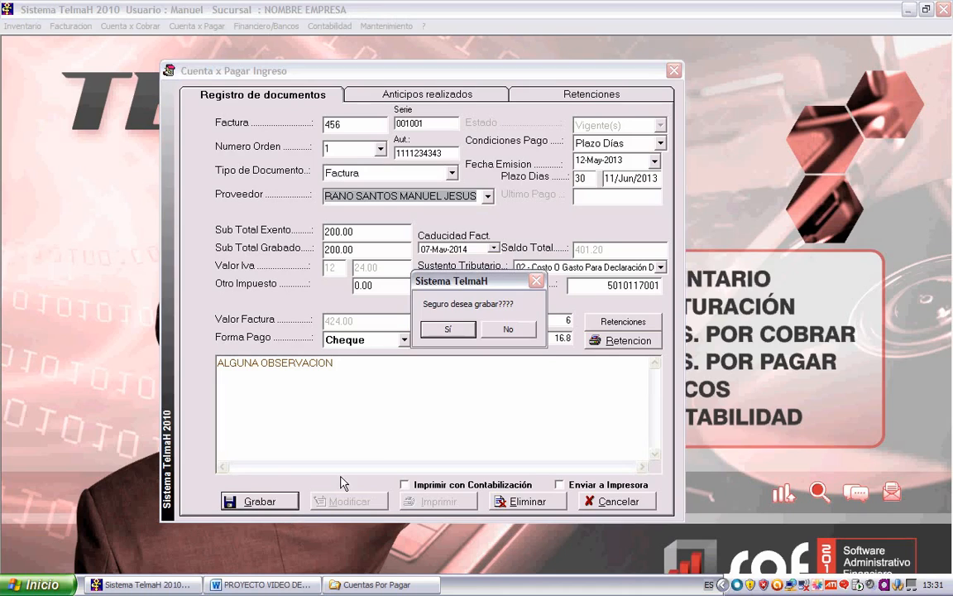
left_click(471, 335)
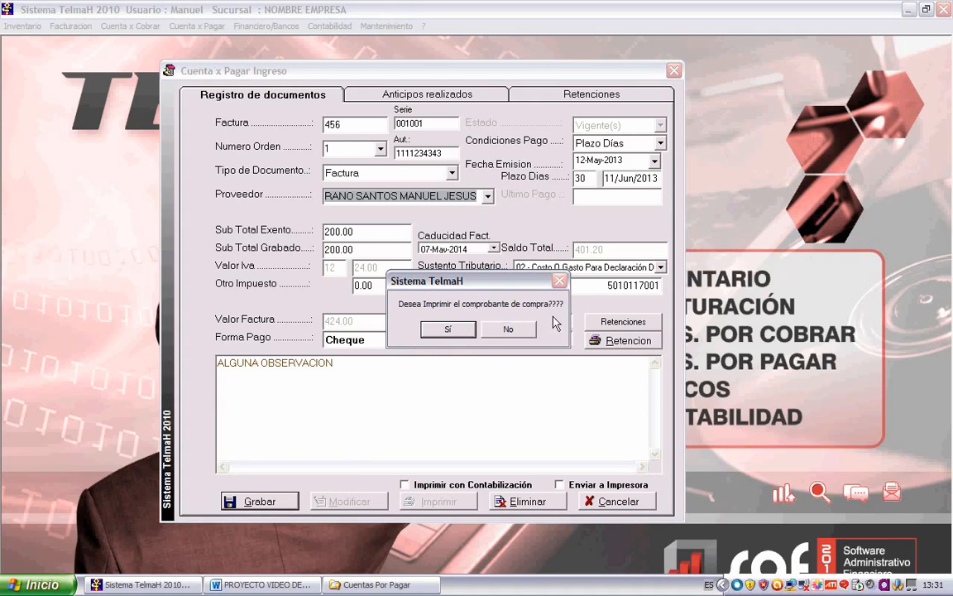
- Generate the purchase voucher for the saved invoice and view its preview
left_click(456, 333)
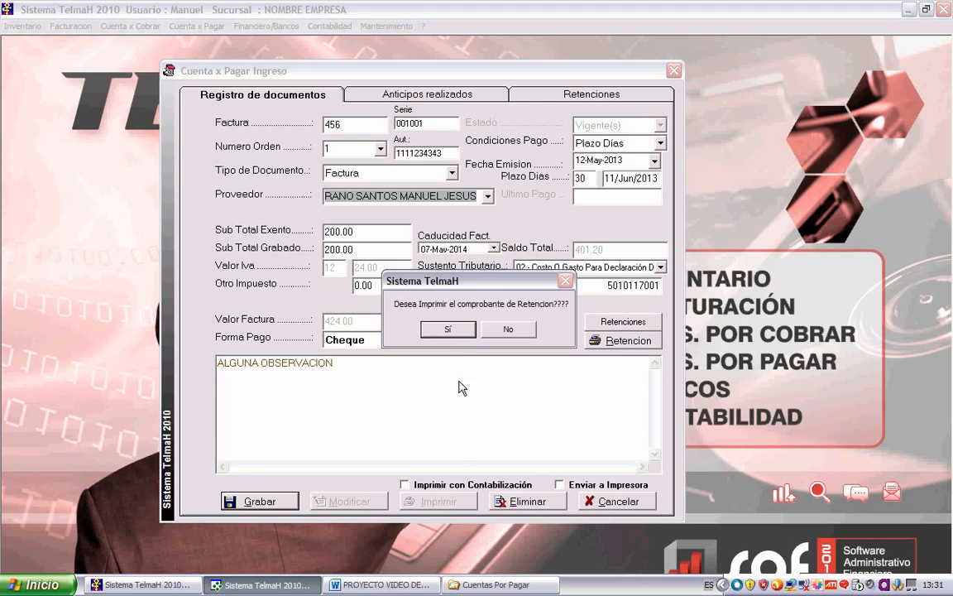
left_click(288, 592)
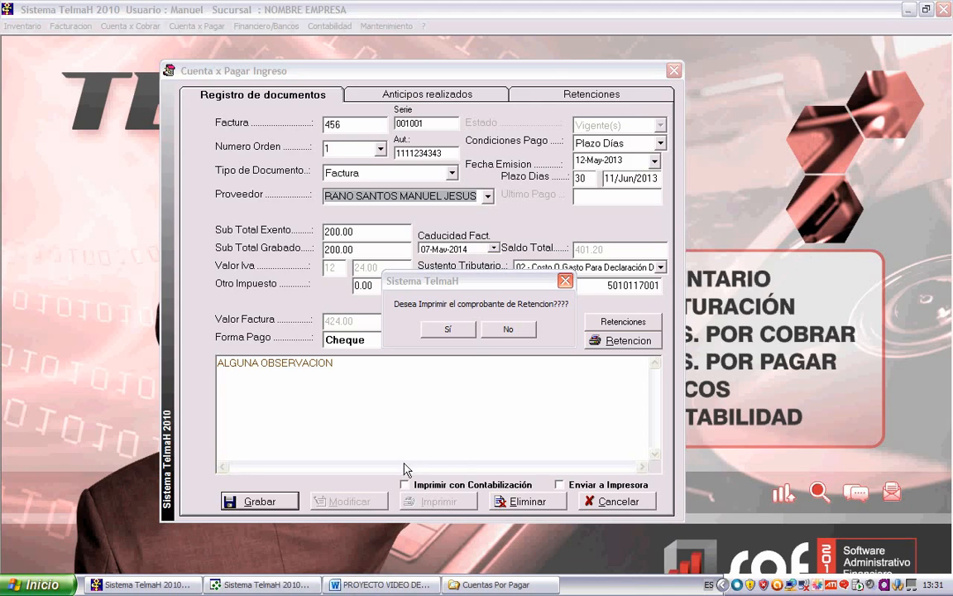
left_click(448, 329)
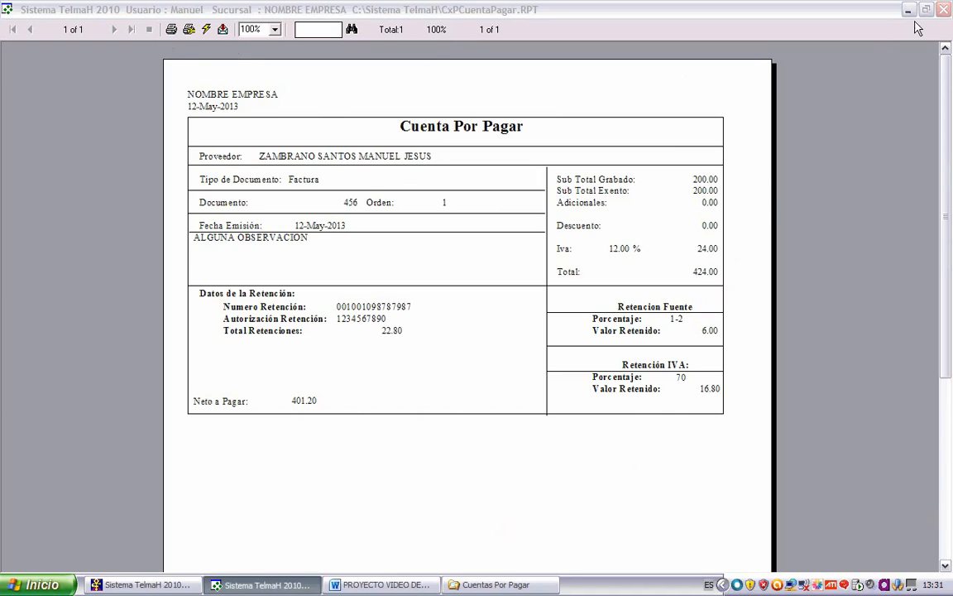
left_click(296, 583)
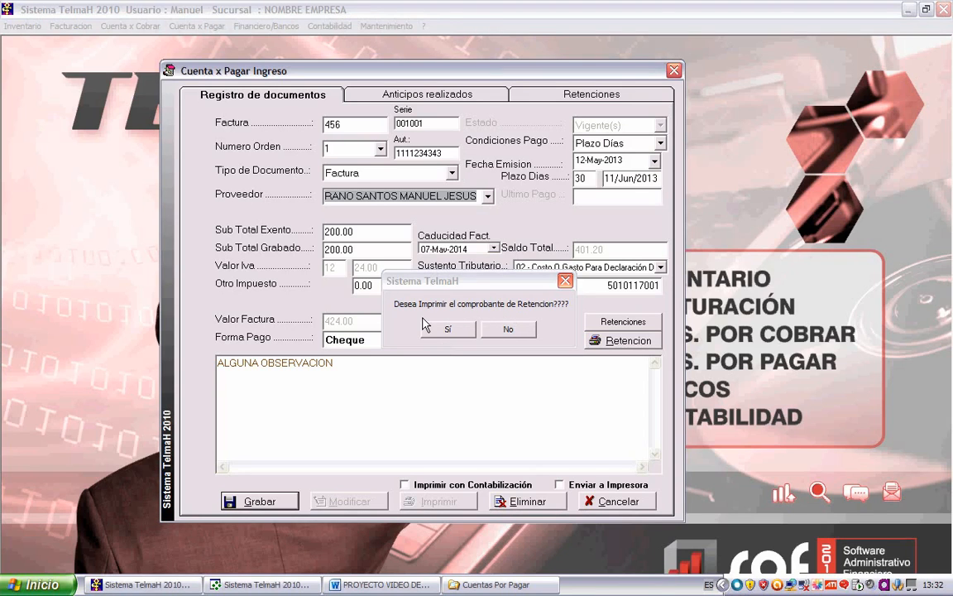
- Generate and view the withholding voucher, and close both voucher previews
left_click(448, 329)
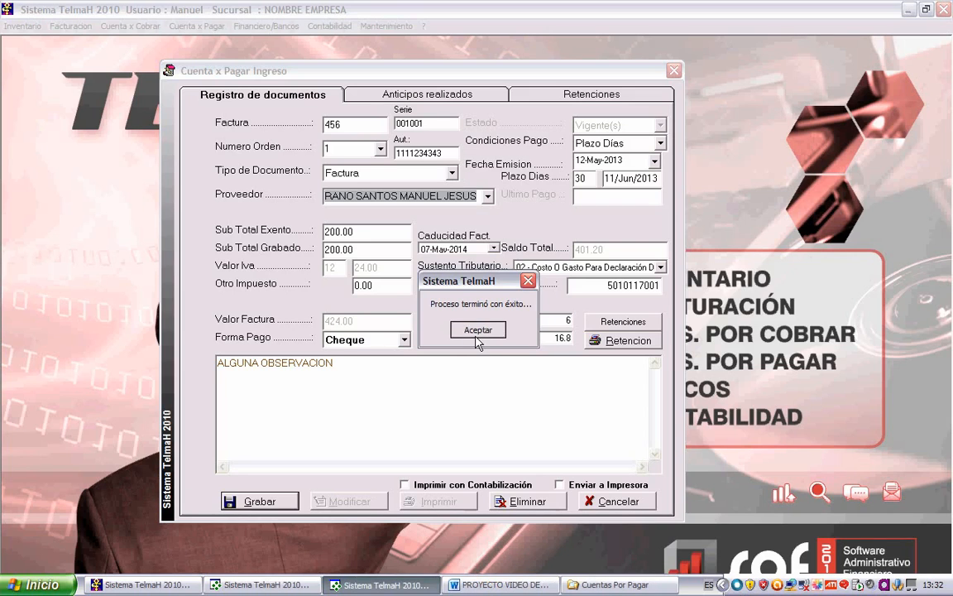
left_click(476, 331)
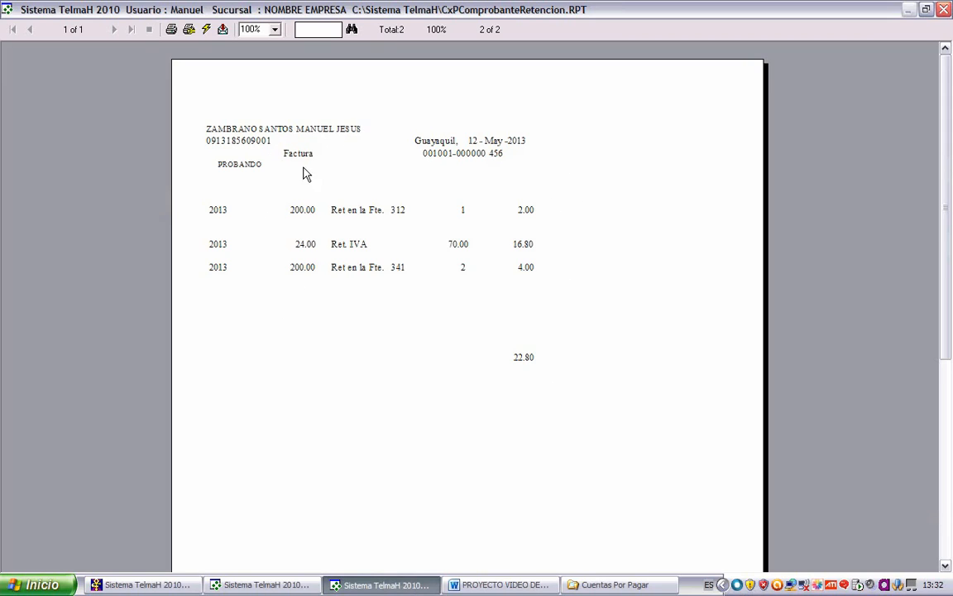
left_click(944, 9)
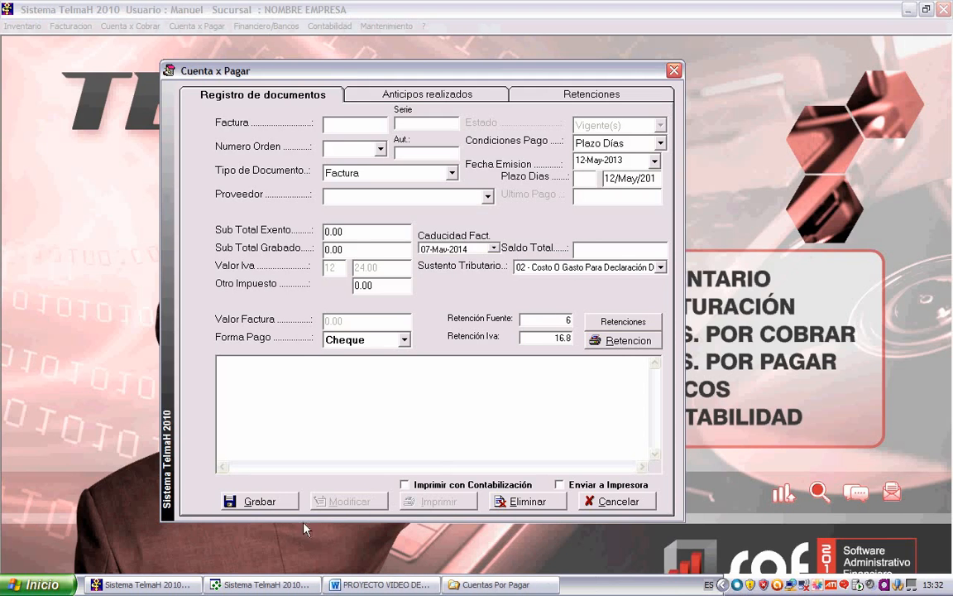
left_click(263, 584)
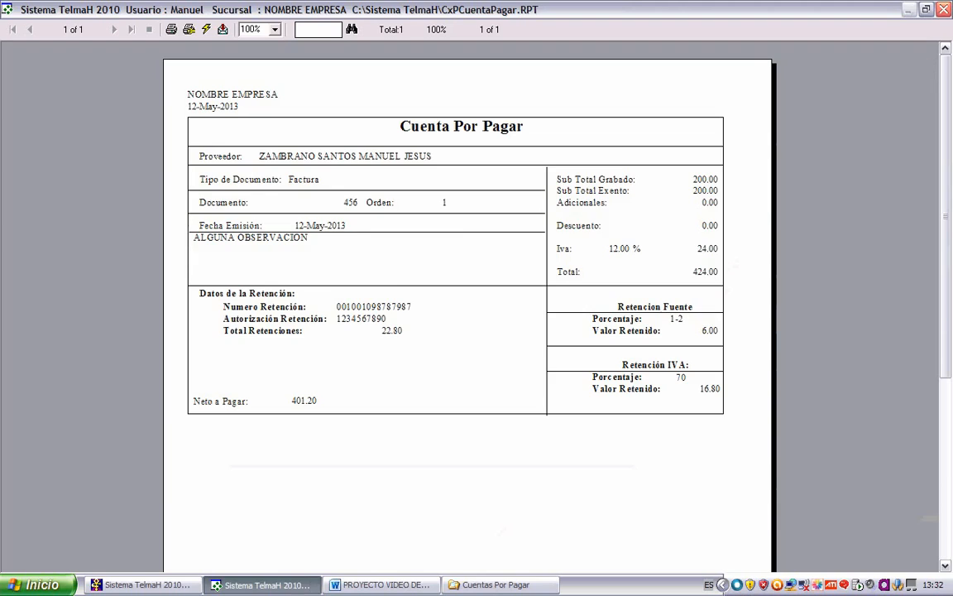
left_click(944, 10)
- Look up invoice 234 in the accounts payable query form, and clear its record
left_click(361, 131)
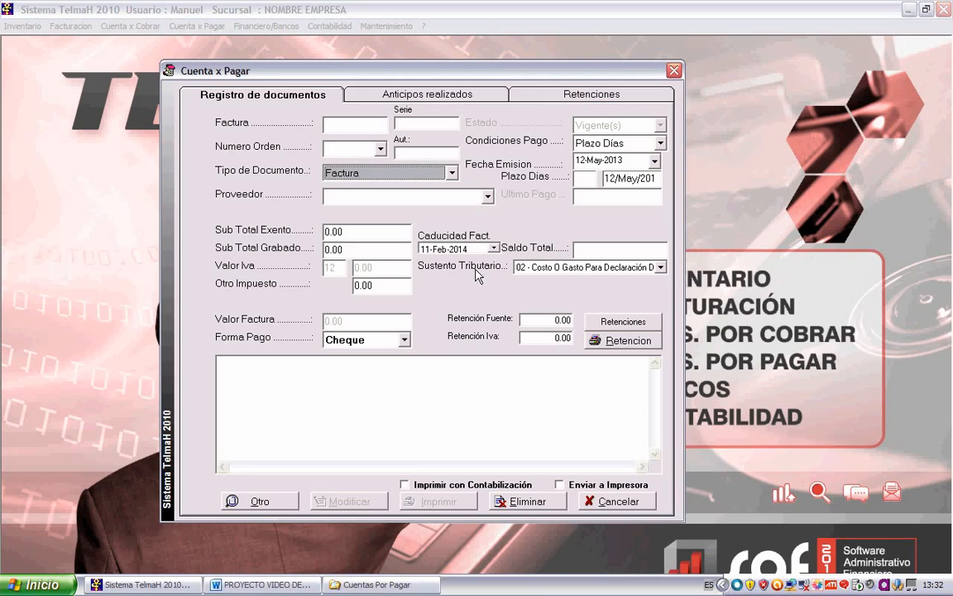
left_click(367, 128)
type("234")
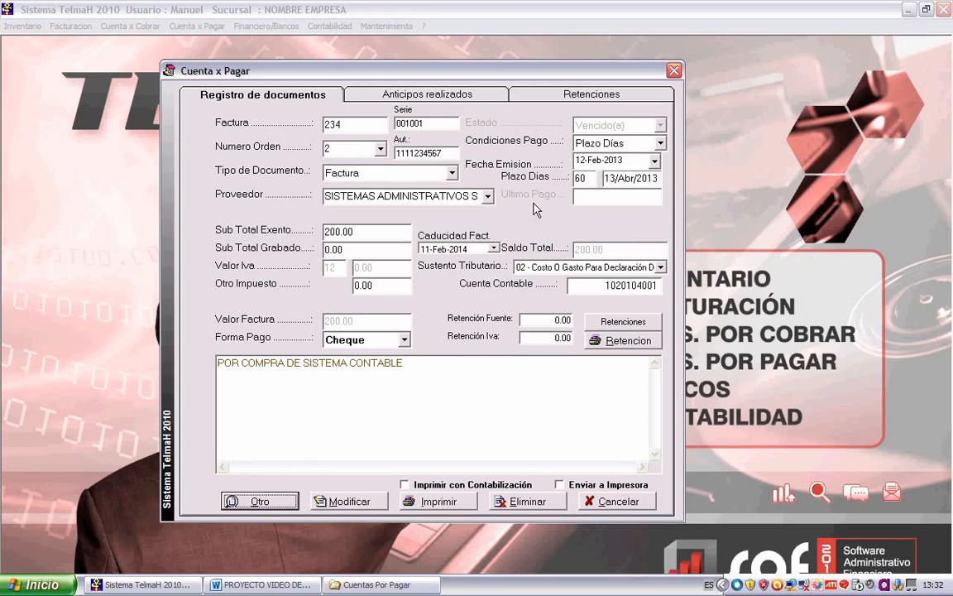
left_click(354, 149)
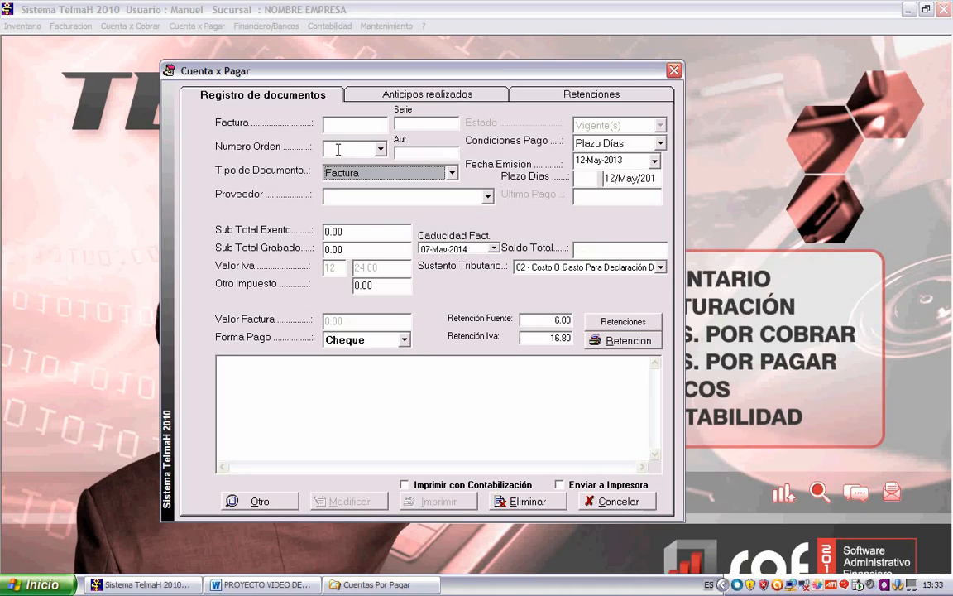
- Look up the registered invoice 456 and review its details in the query form
left_click(353, 125)
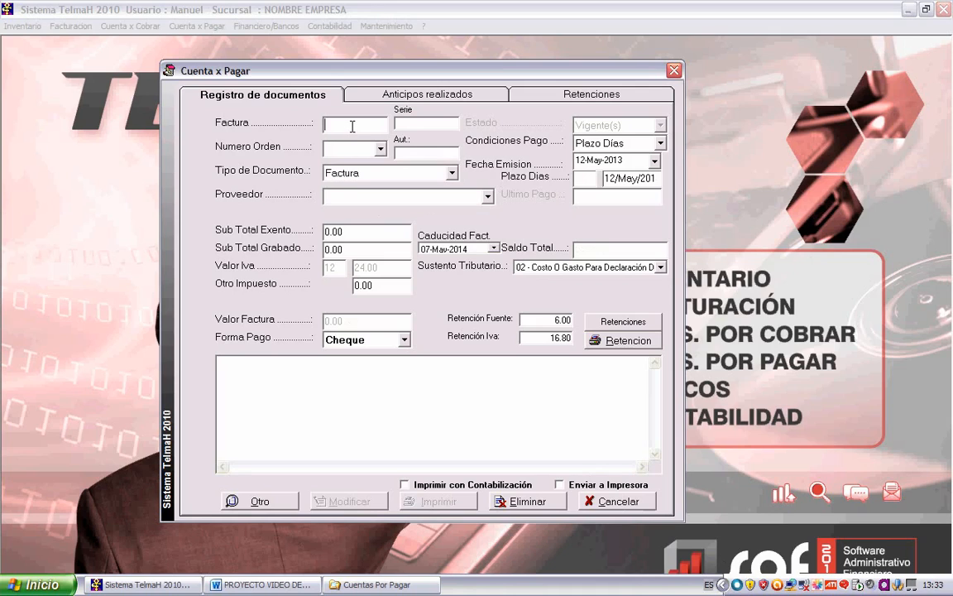
type("456")
key("Return")
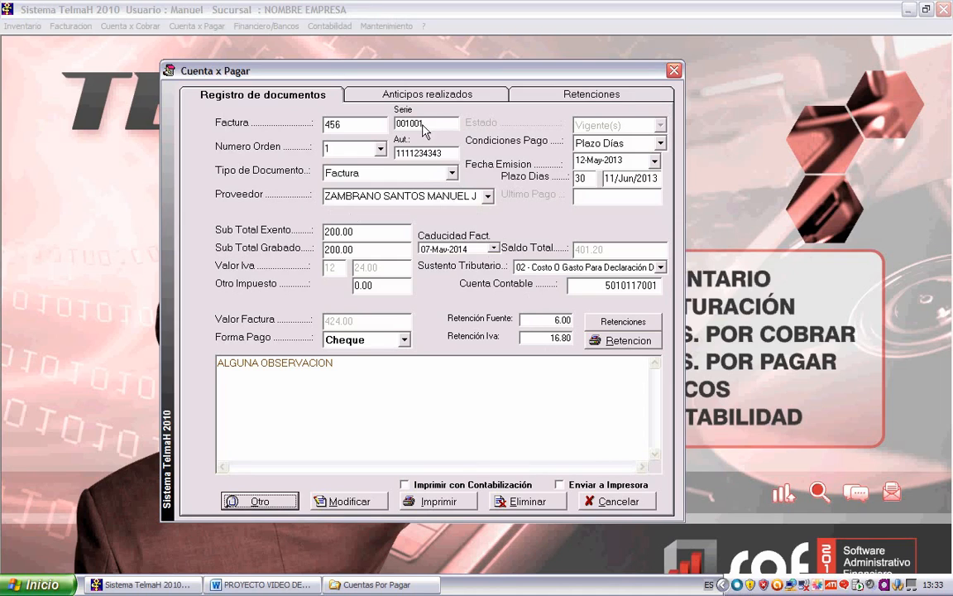
left_click_drag(435, 81, 423, 81)
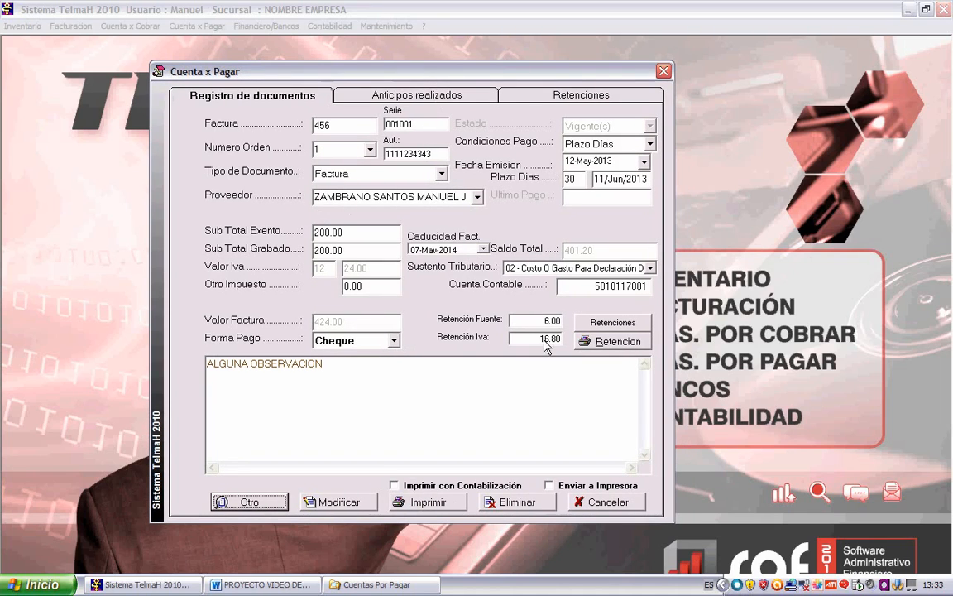
- Generate the voucher for invoice 456 including its accounting entry, and examine the posted debits and credits
left_click(442, 486)
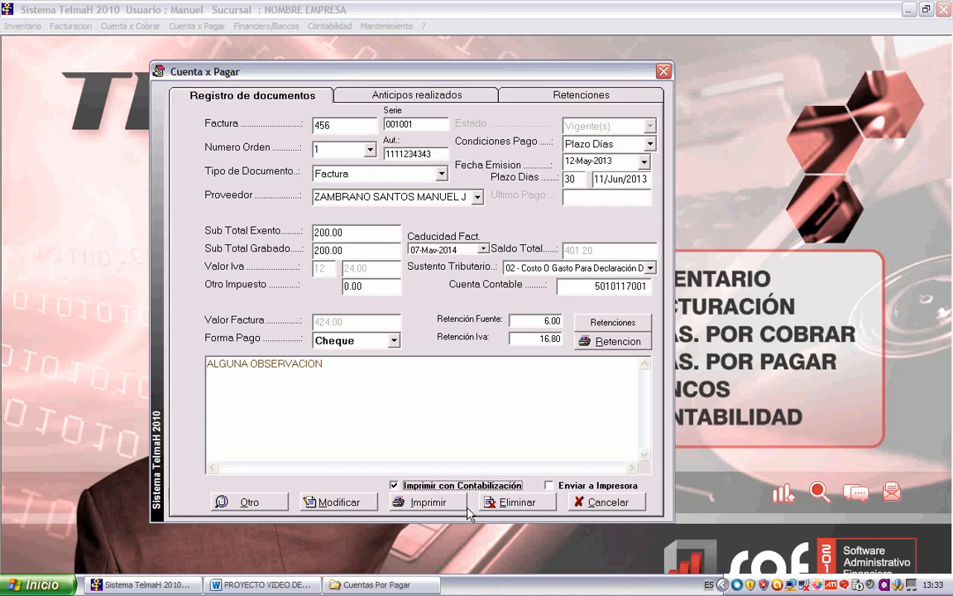
left_click(428, 503)
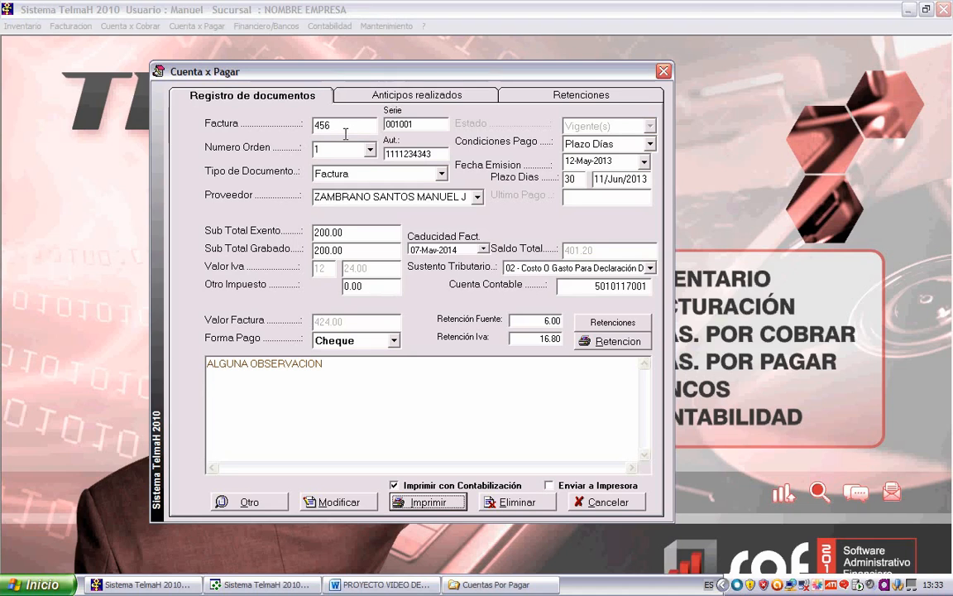
left_click(263, 584)
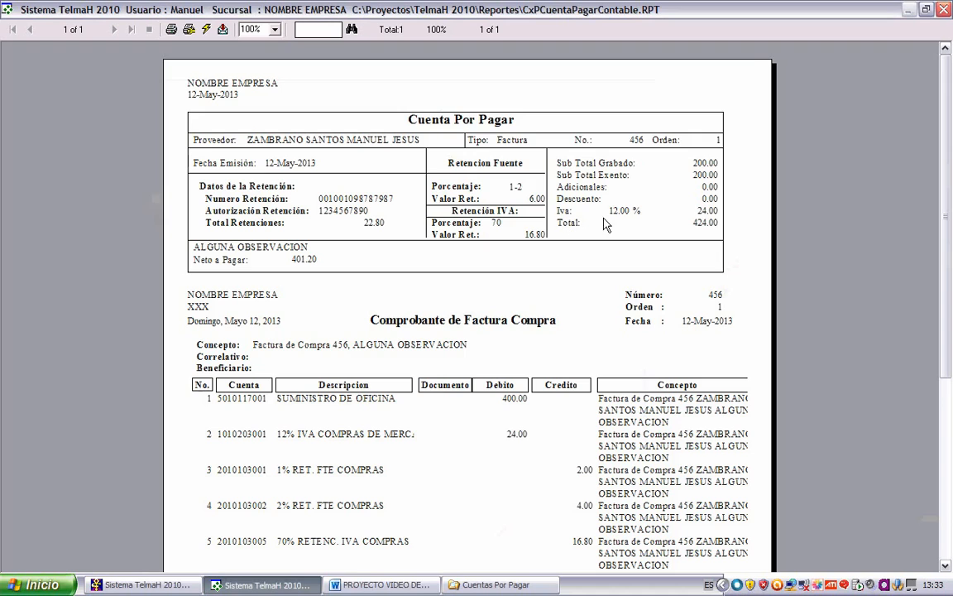
scroll(485, 347, "down", 3)
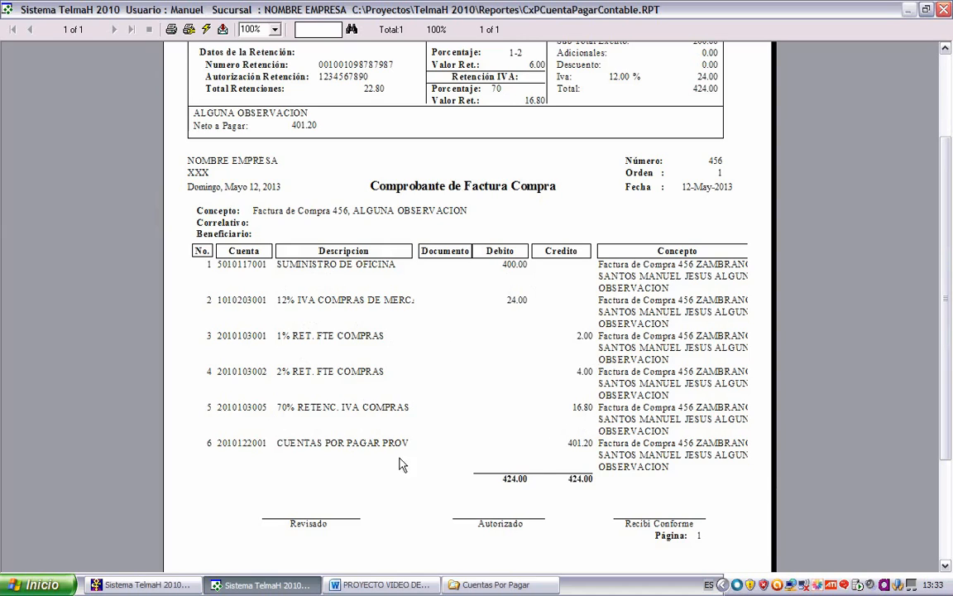
- Close the accounting voucher preview and leave the accounts payable query form
left_click(943, 9)
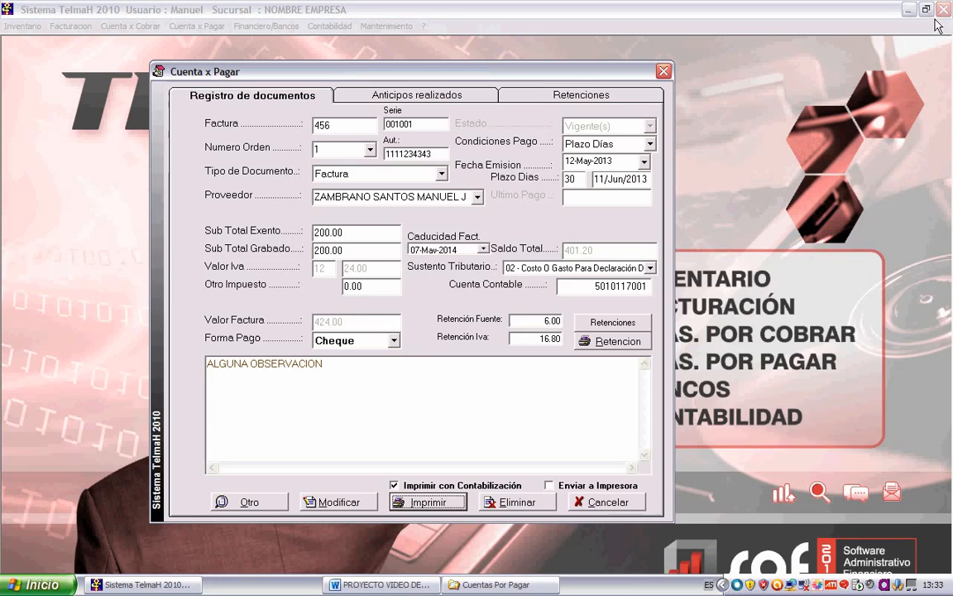
left_click(607, 503)
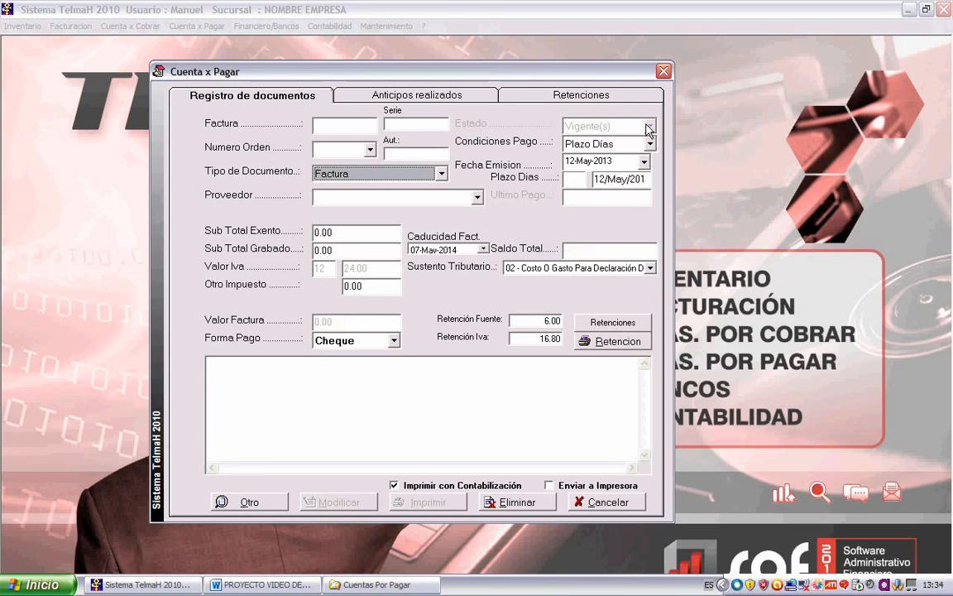
left_click(666, 73)
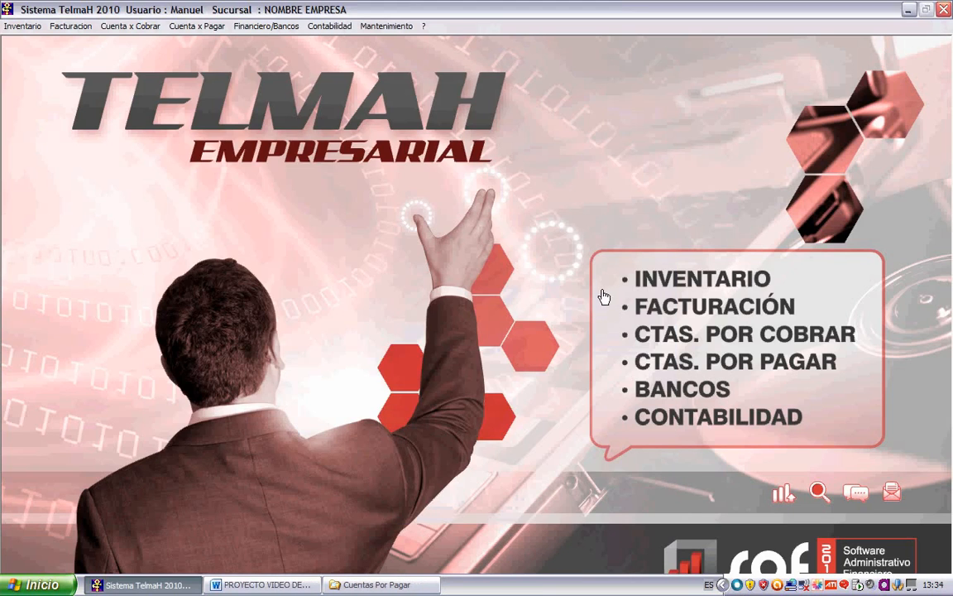